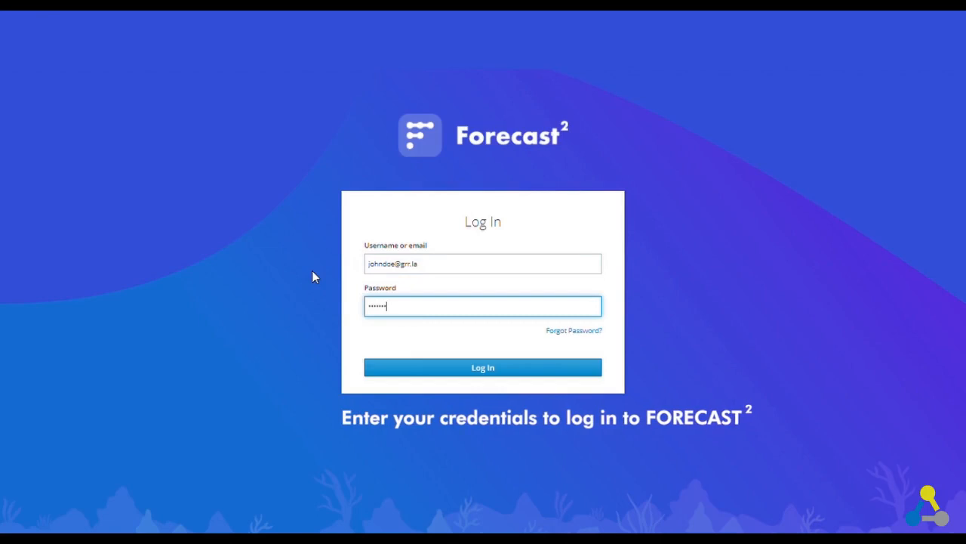
Step: Submit the login credentials and accept the User License Agreement
key("Return")
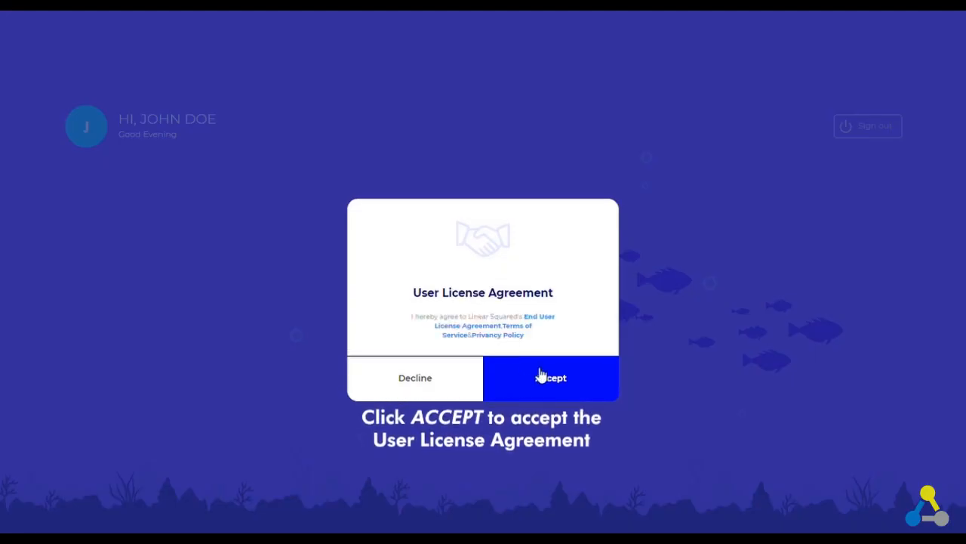
left_click(540, 375)
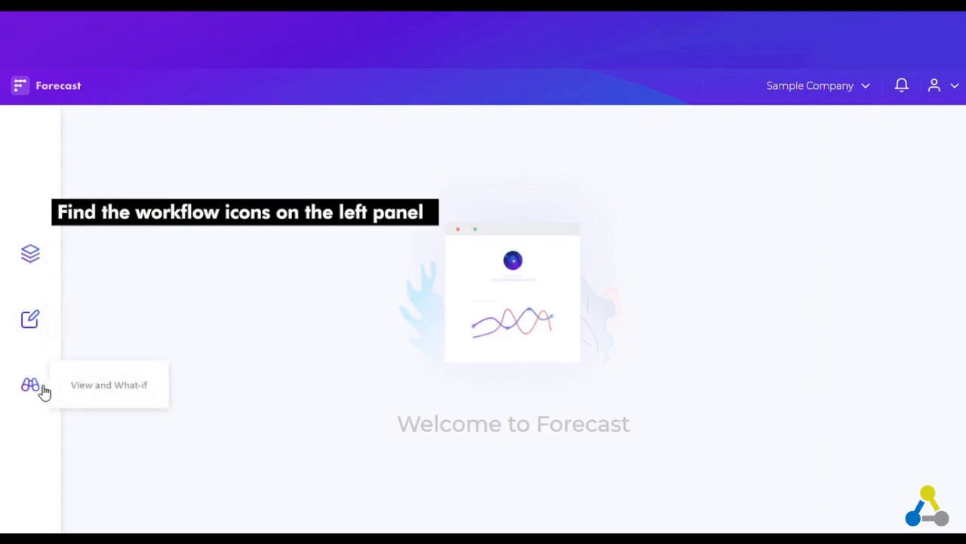
Step: Confirm the upload of Monthly_Sales at Outlet Level.csv with MONTHLY frequency in data management and refresh the available datasets
left_click(30, 255)
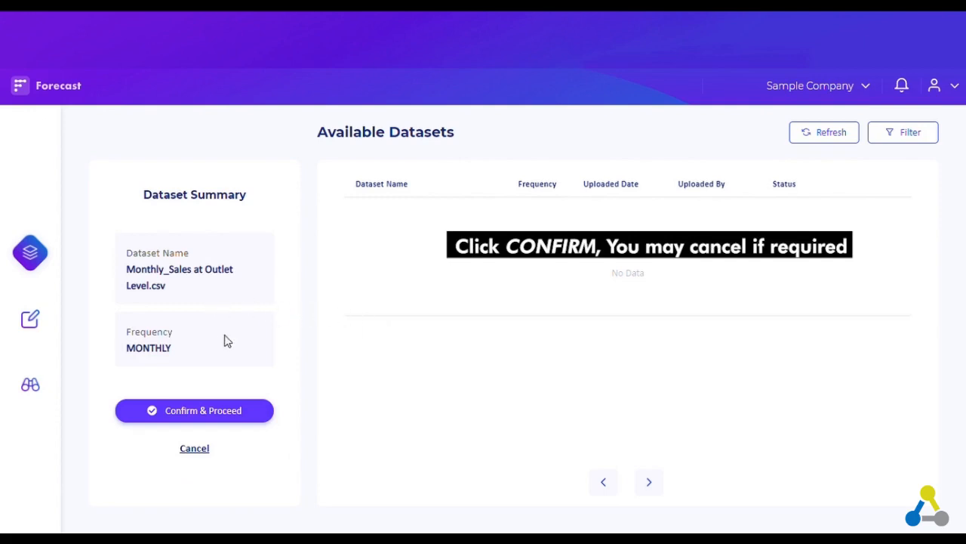
left_click(226, 414)
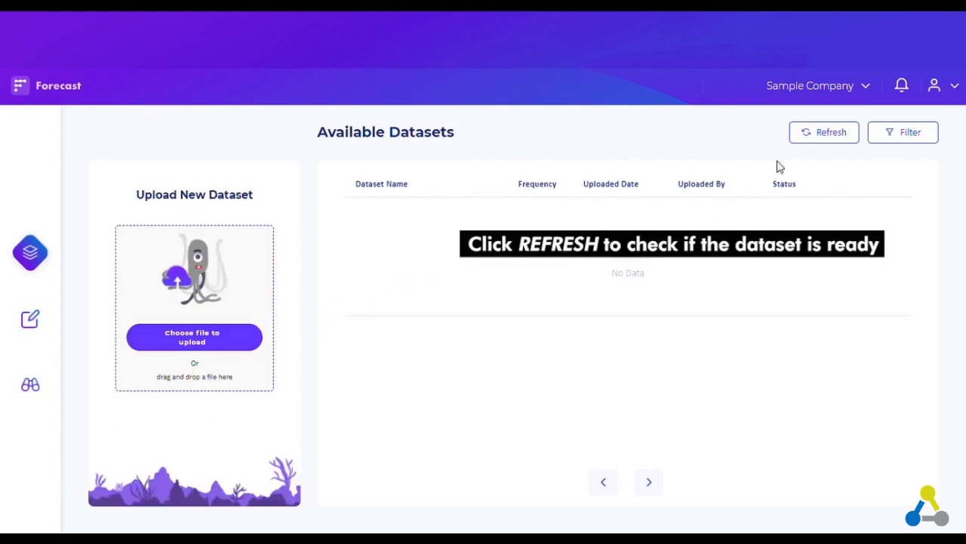
left_click(831, 138)
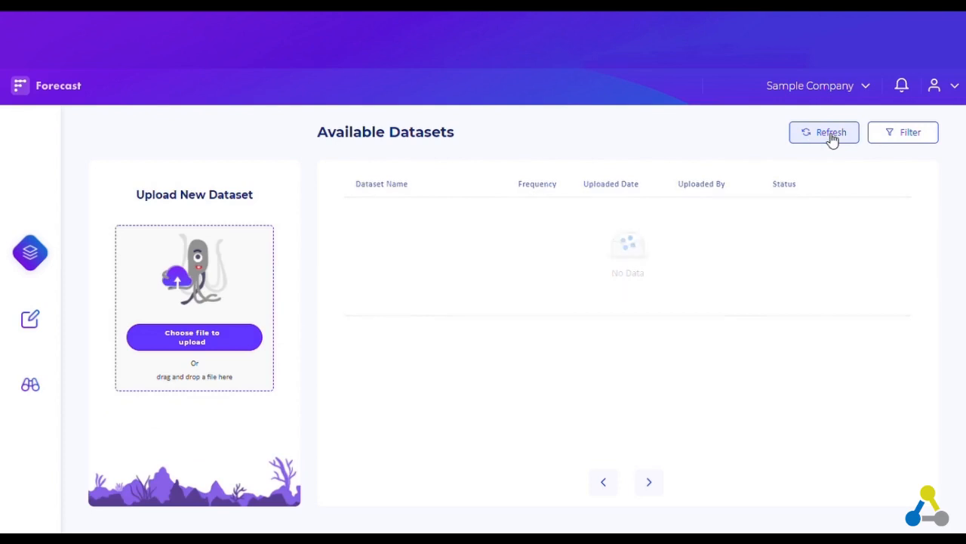
Step: View the records of the Monthly_Sales at Outlet Level.csv dataset and look across all of its data fields
mouse_move(735, 210)
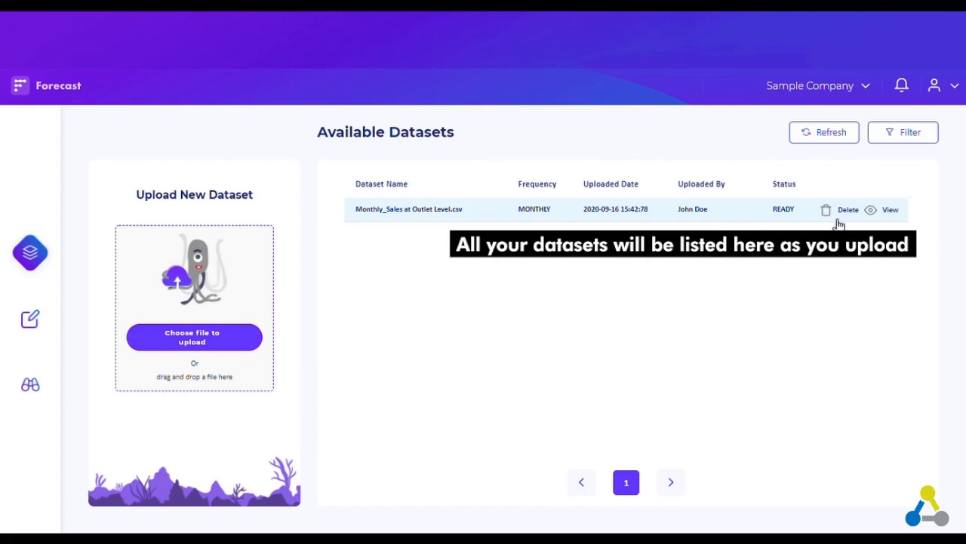
left_click(890, 211)
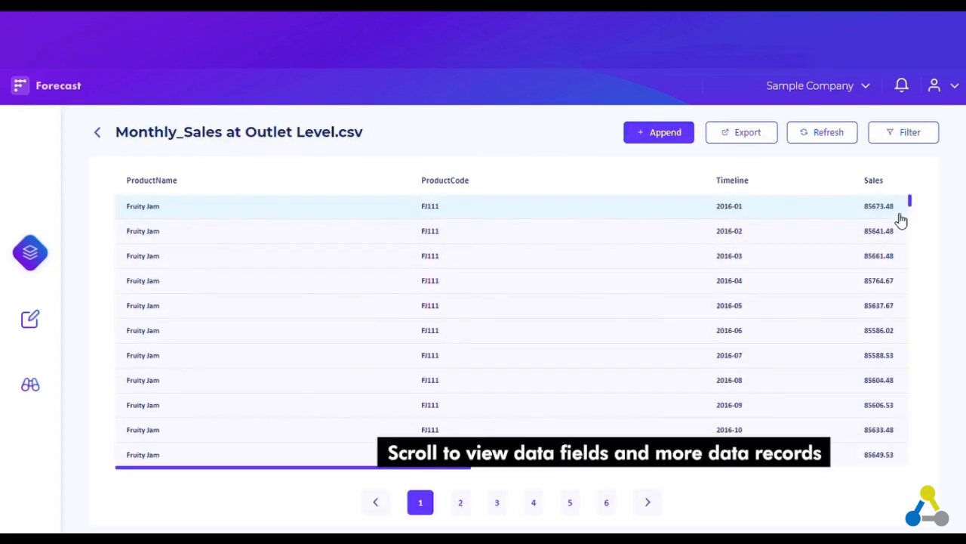
scroll(729, 261, "right", 5)
scroll(729, 261, "right", 10)
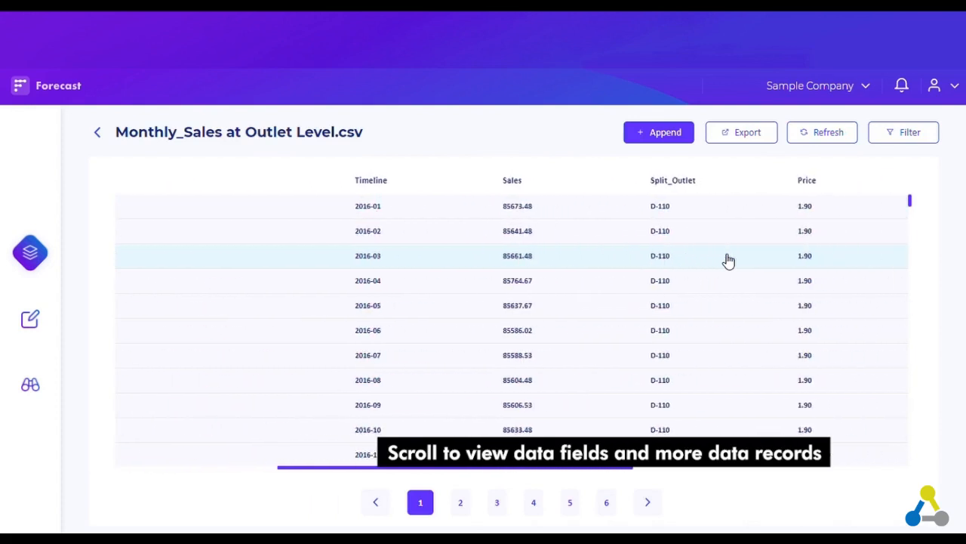
scroll(729, 260, "right", 3)
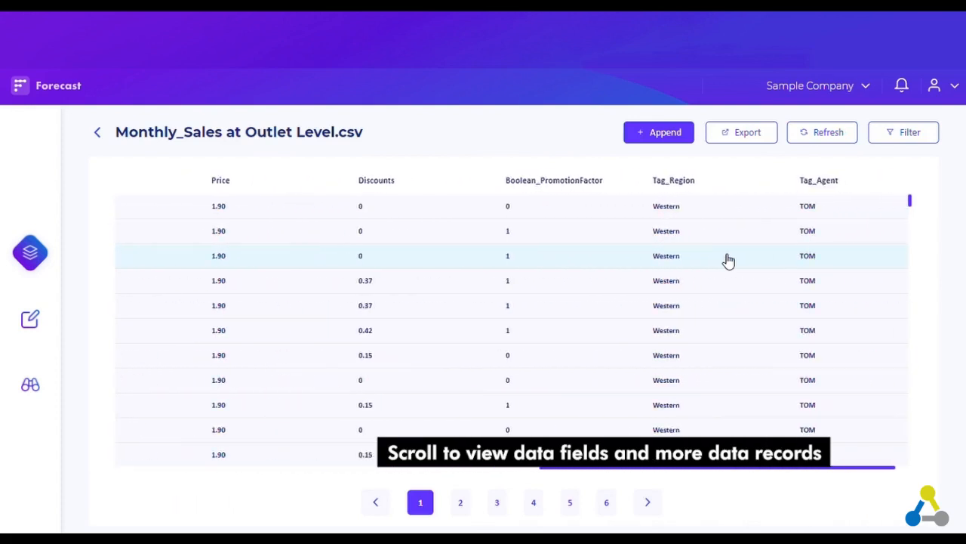
scroll(729, 261, "left", 6)
scroll(729, 261, "left", 5)
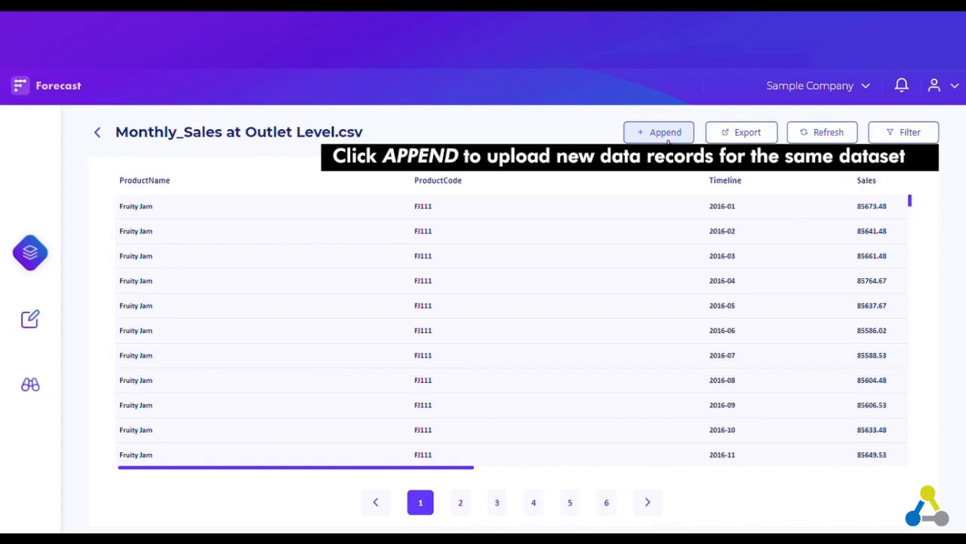
Step: Leave the dataset's records and open Monthly_Sales at Outlet Level.csv for model building and forecasting
left_click(98, 135)
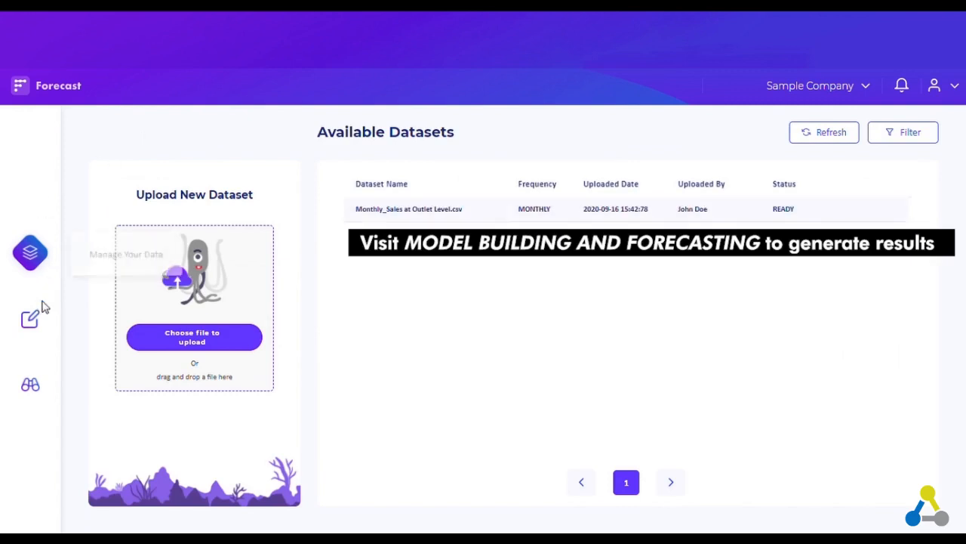
left_click(31, 325)
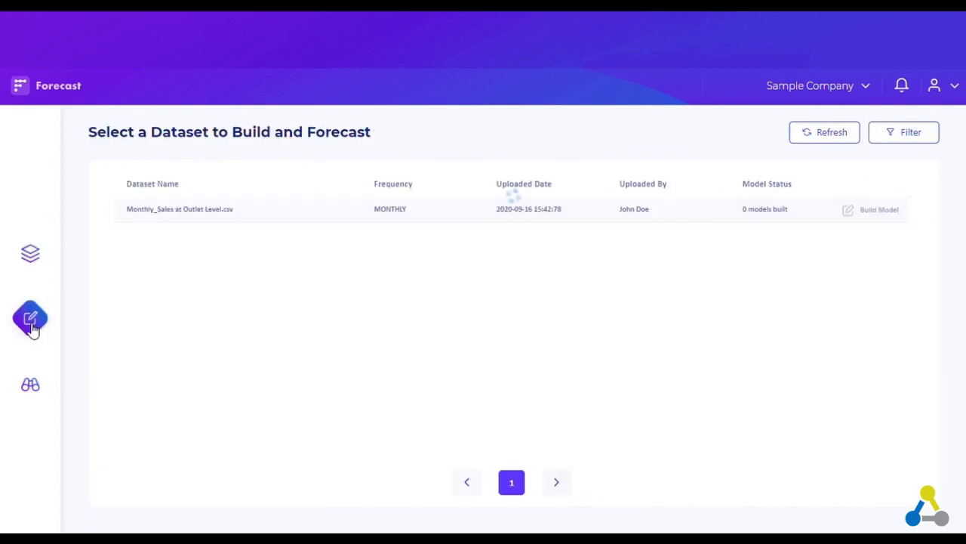
left_click(239, 225)
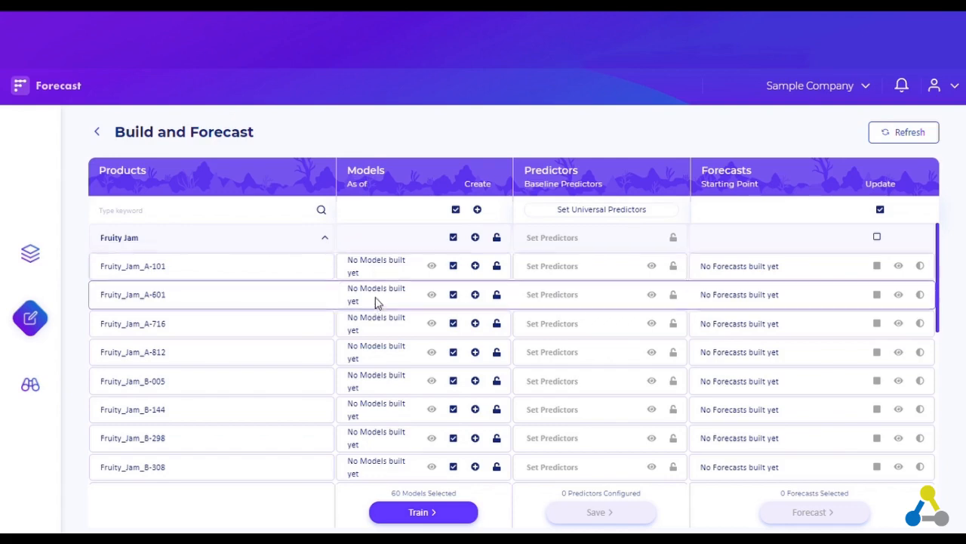
Step: Look through the individual forecasting models listed under Spicy Sauce and Sweet Cordial, collapsing each product group again
left_click(378, 249)
left_click(307, 272)
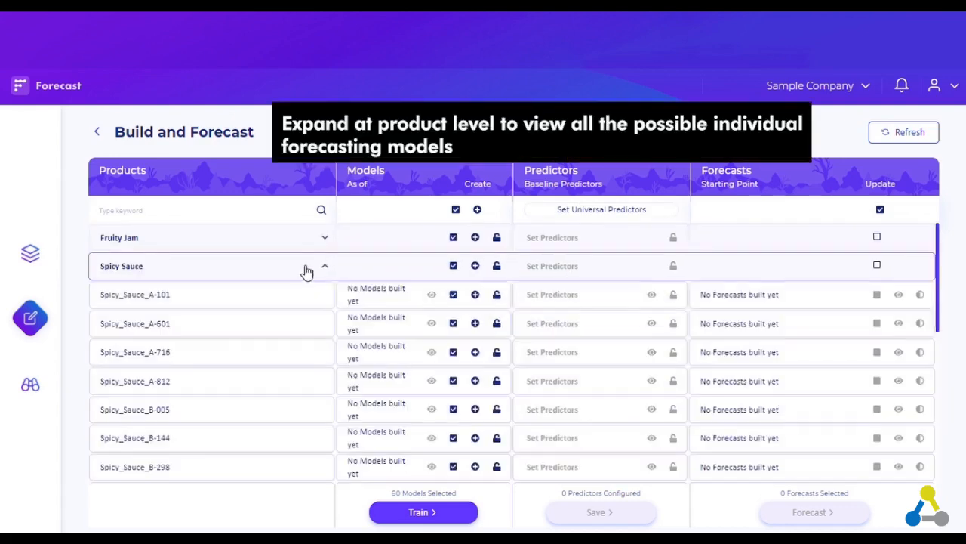
left_click(320, 270)
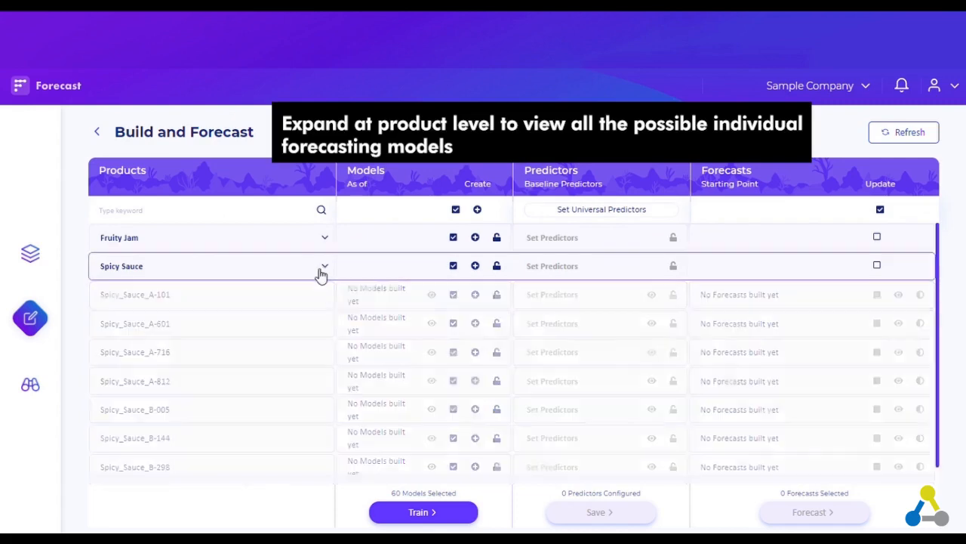
left_click(317, 295)
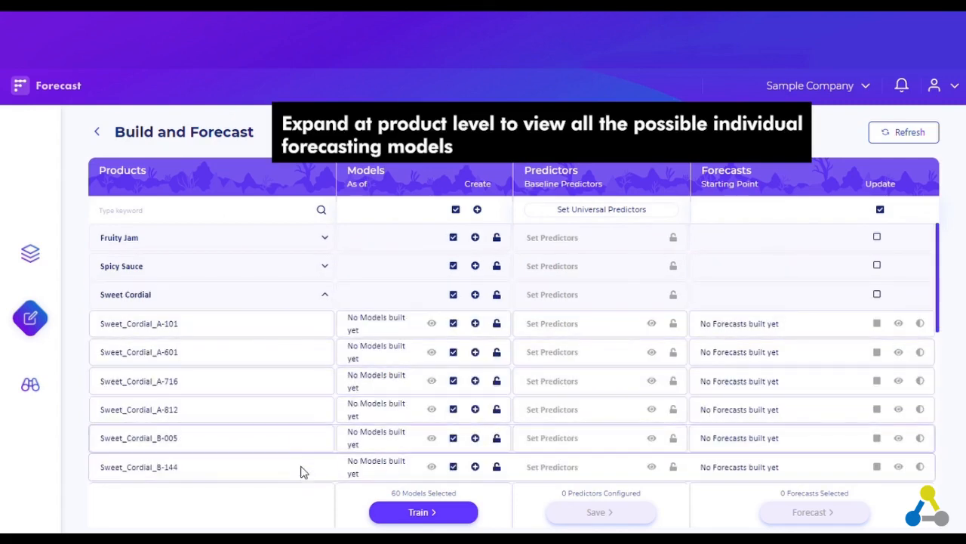
left_click(317, 304)
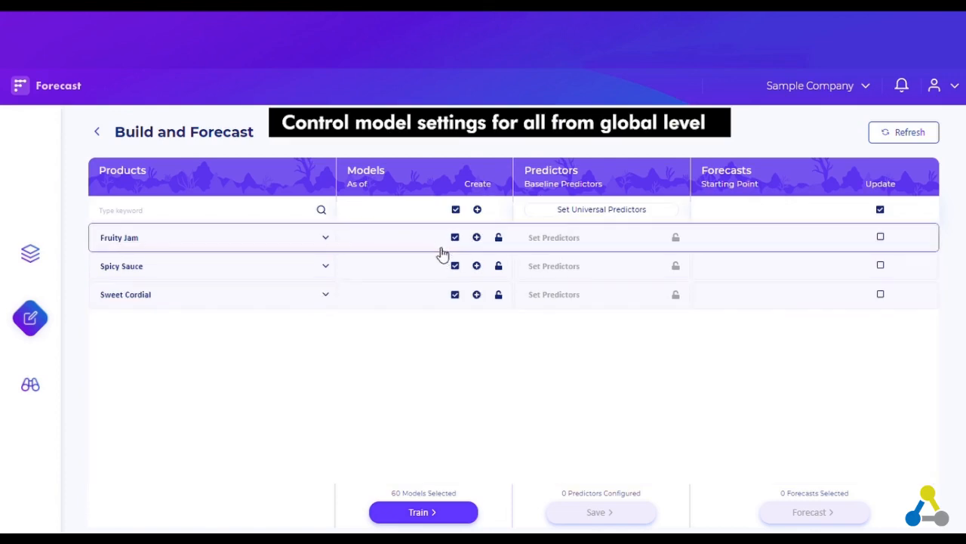
Step: Set the advanced model options for all products, with all predictors included, the promotion factor direction positive, and Discounts and Price neutral
left_click(478, 209)
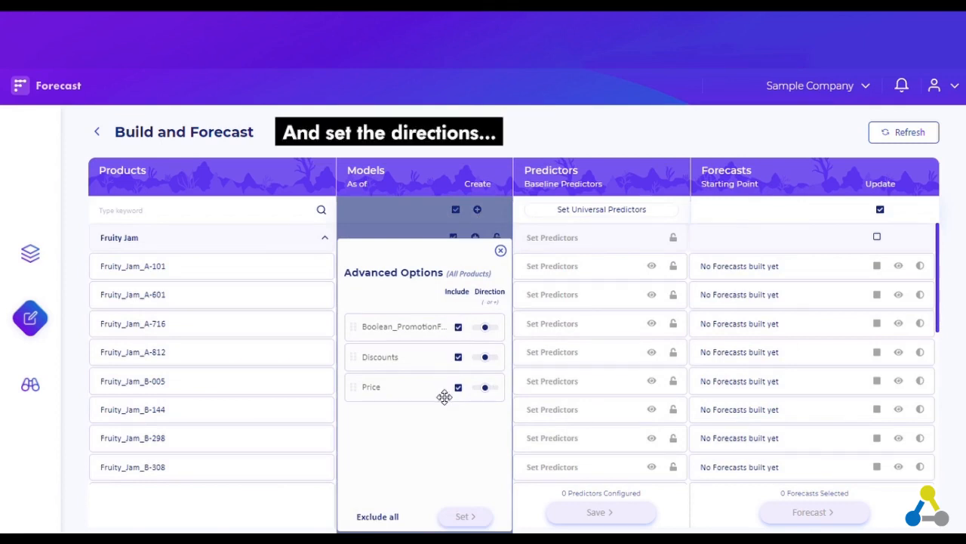
left_click(460, 329)
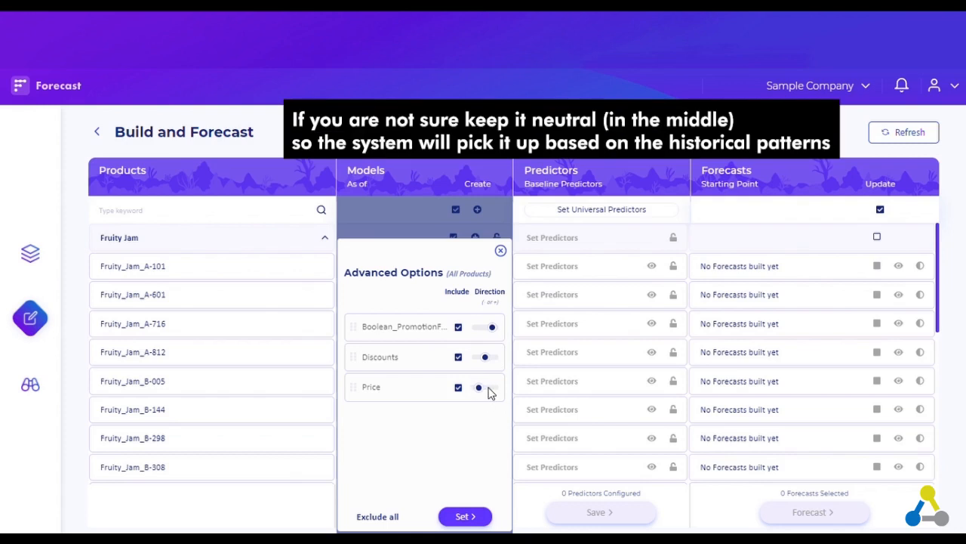
left_click(471, 521)
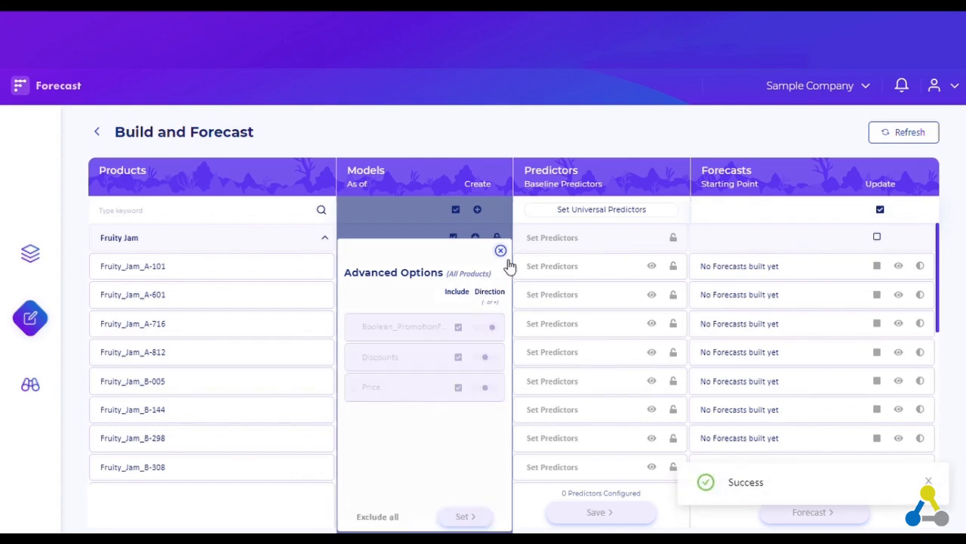
left_click(501, 250)
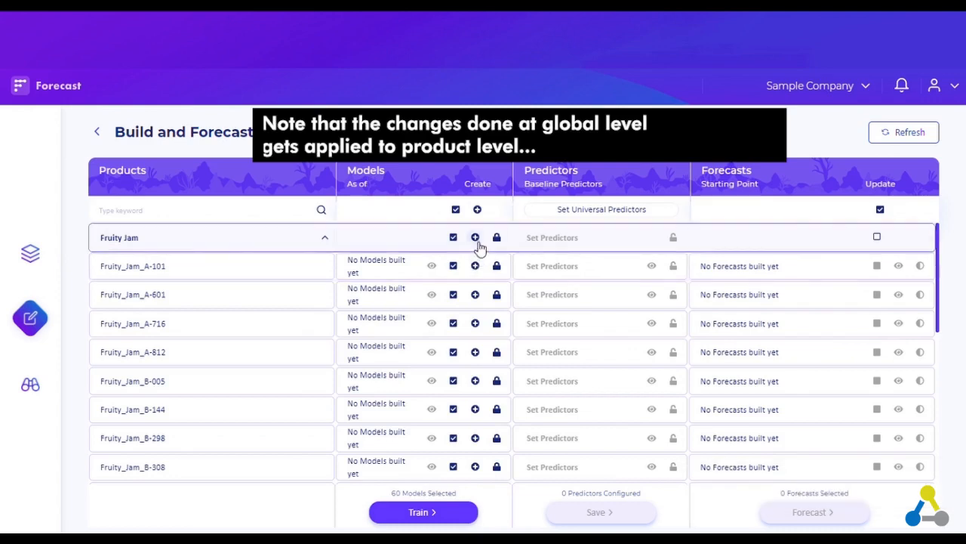
Step: Check the advanced model options at product level for Fruity Jam and at individual model level for Fruity_Jam_A-101
left_click(476, 238)
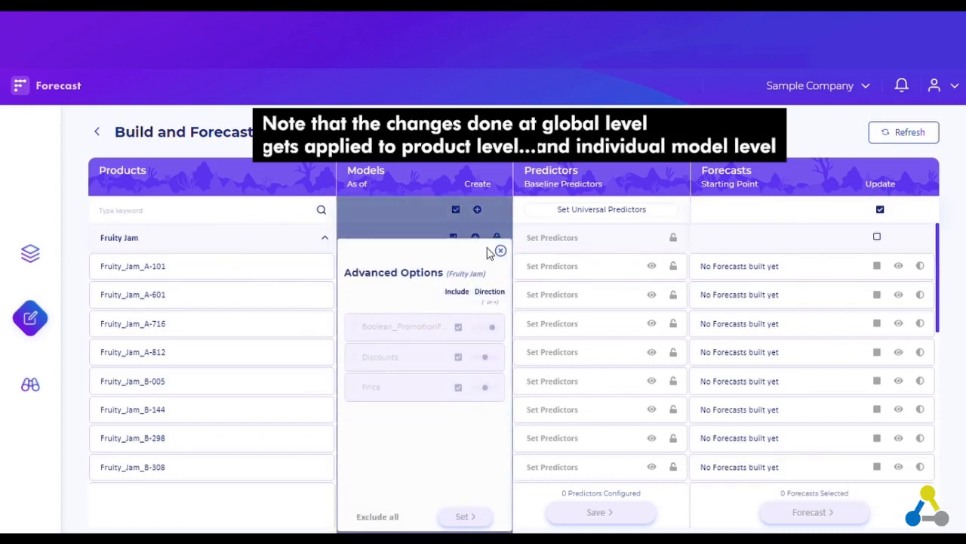
left_click(501, 250)
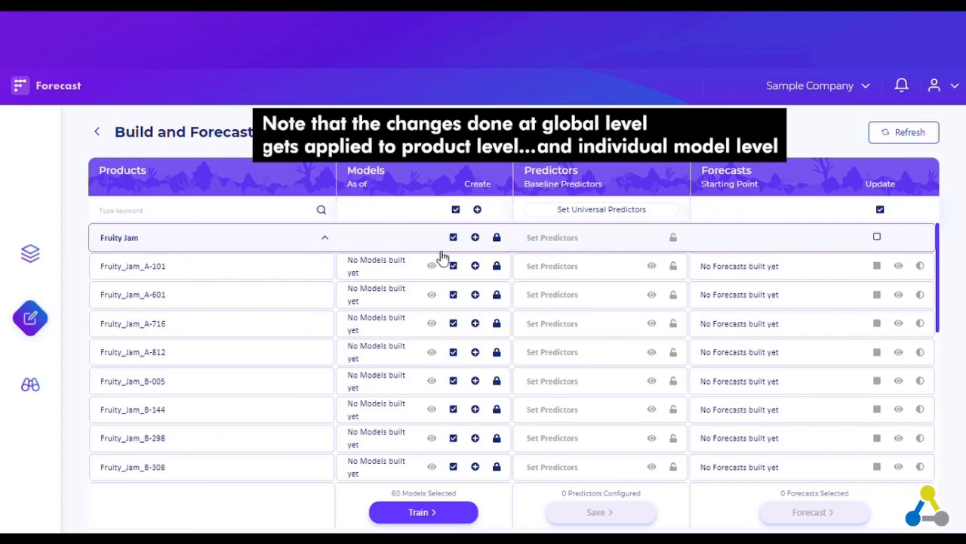
left_click(474, 266)
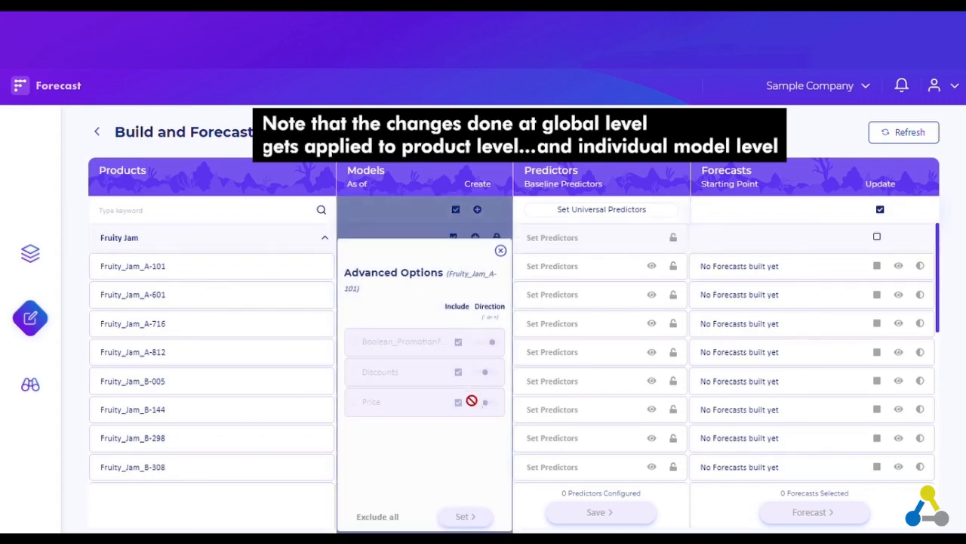
left_click(500, 250)
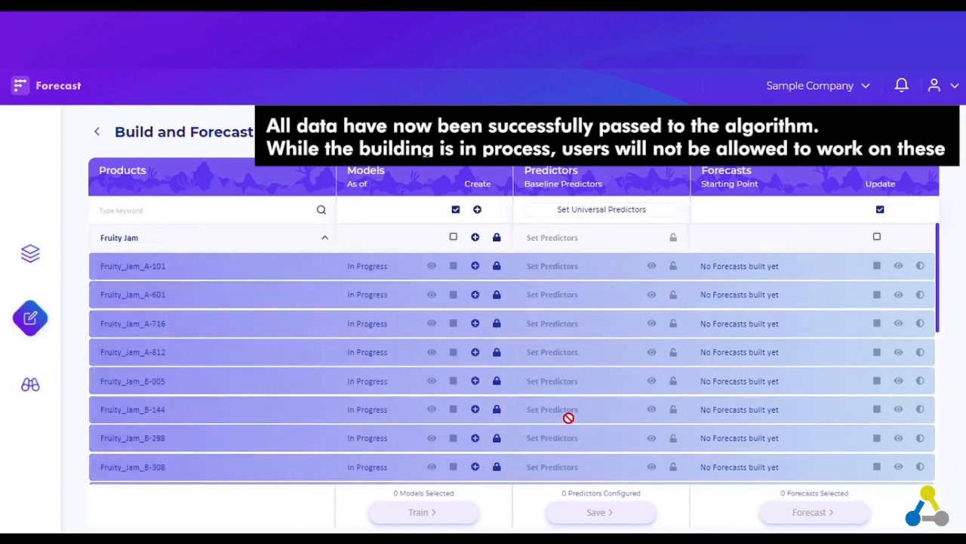
Step: Examine the build status of every model under Fruity Jam, Spicy Sauce and Sweet Cordial
scroll(569, 418, "down", 5)
scroll(568, 417, "down", 2)
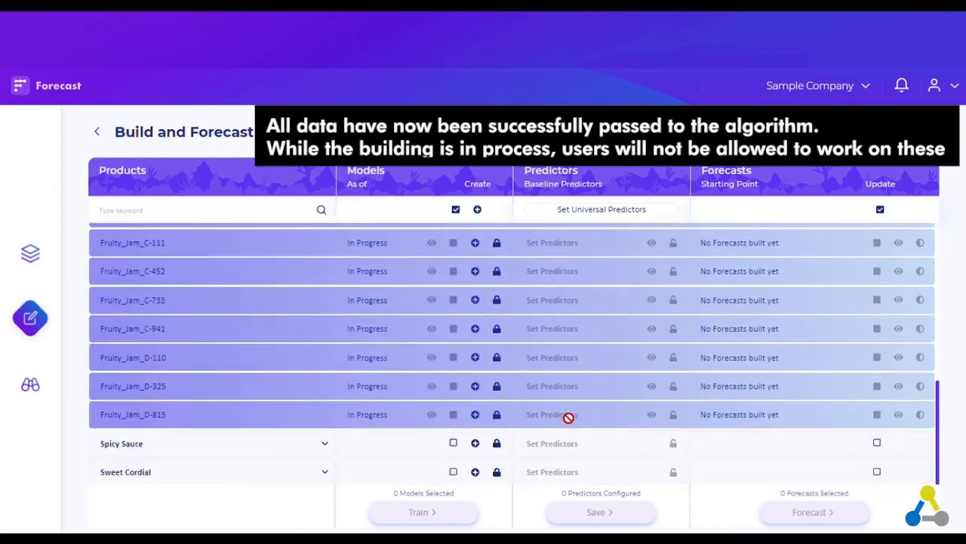
left_click(414, 442)
scroll(415, 443, "down", 3)
scroll(415, 442, "down", 5)
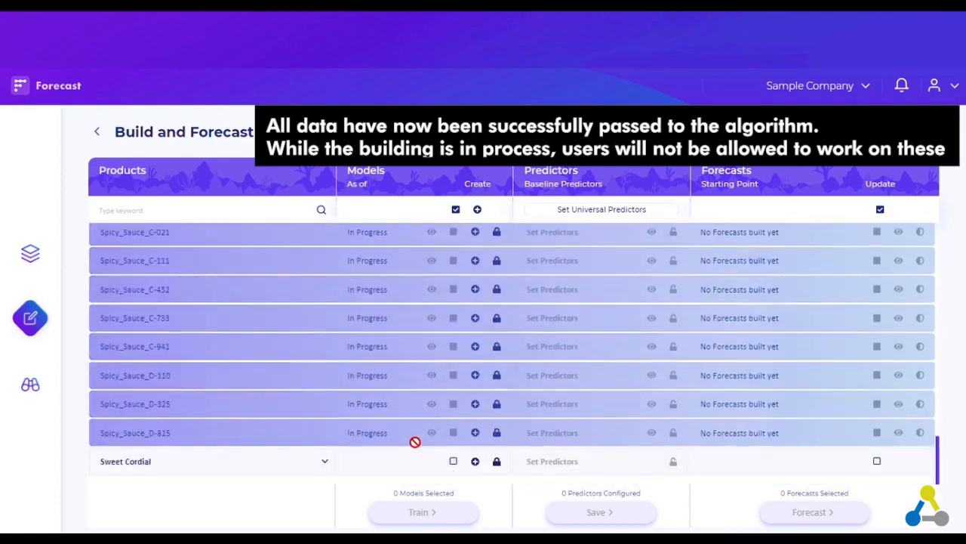
left_click(413, 456)
scroll(412, 456, "down", 1)
scroll(413, 456, "down", 5)
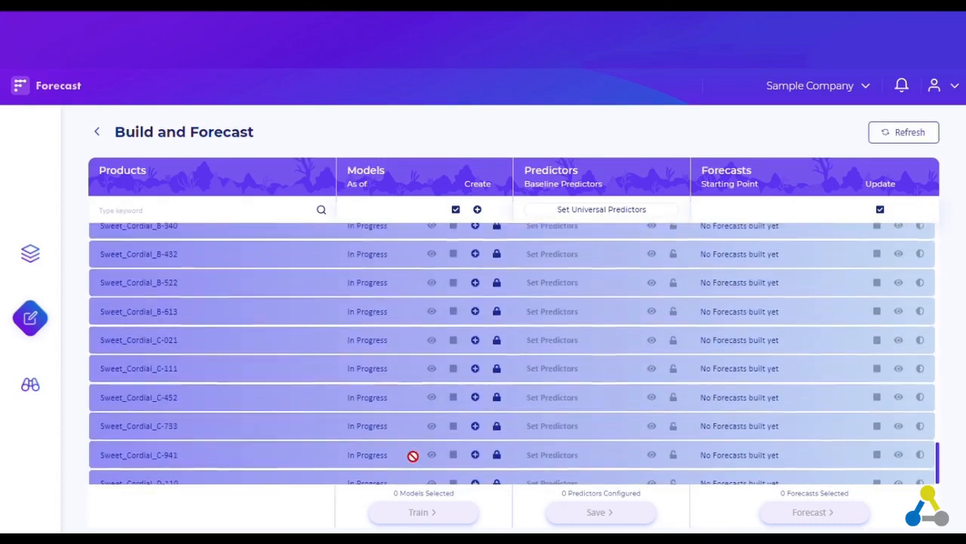
scroll(413, 456, "up", 8)
scroll(413, 456, "up", 5)
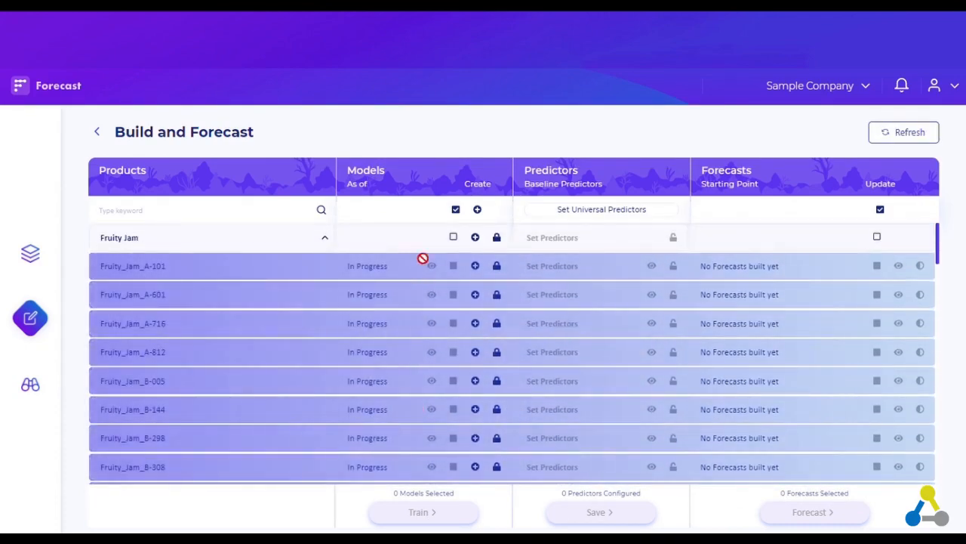
Step: Refresh the build status until training is done and review the models under Fruity Jam and Spicy Sauce
left_click(927, 135)
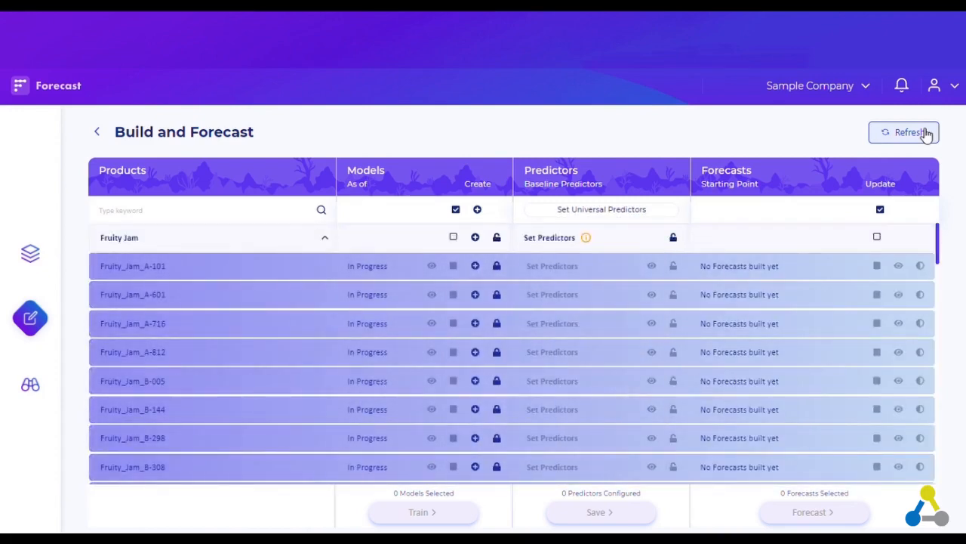
scroll(646, 430, "down", 5)
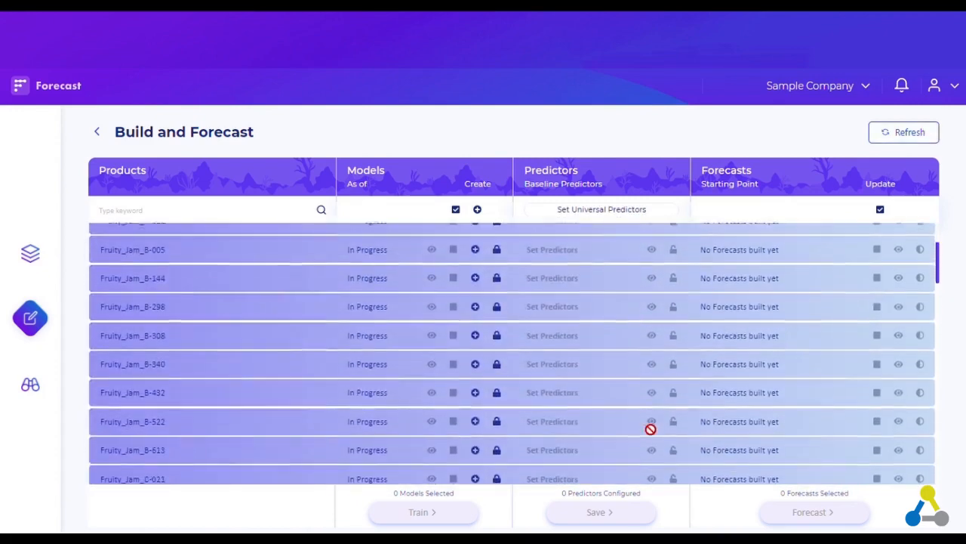
scroll(649, 429, "down", 2)
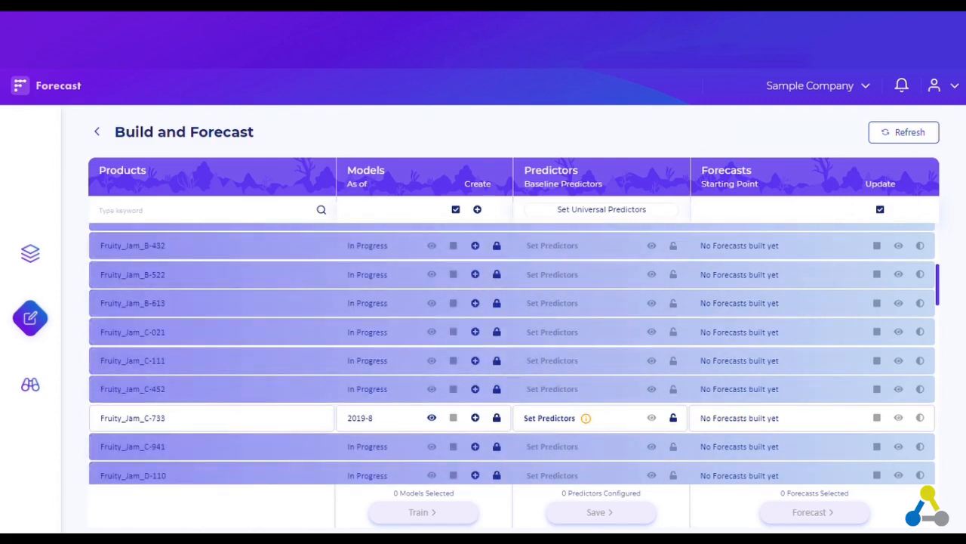
left_click(906, 136)
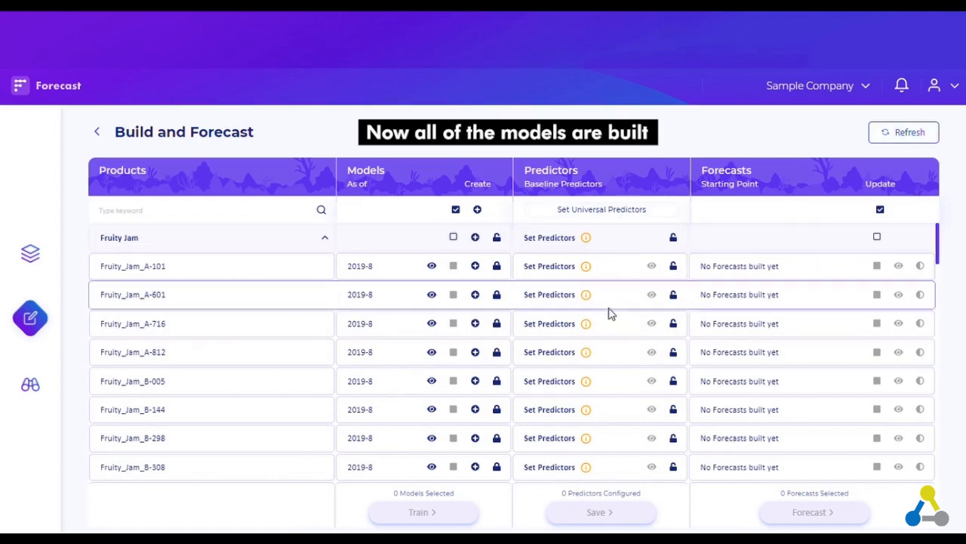
scroll(610, 405, "down", 3)
scroll(610, 405, "up", 3)
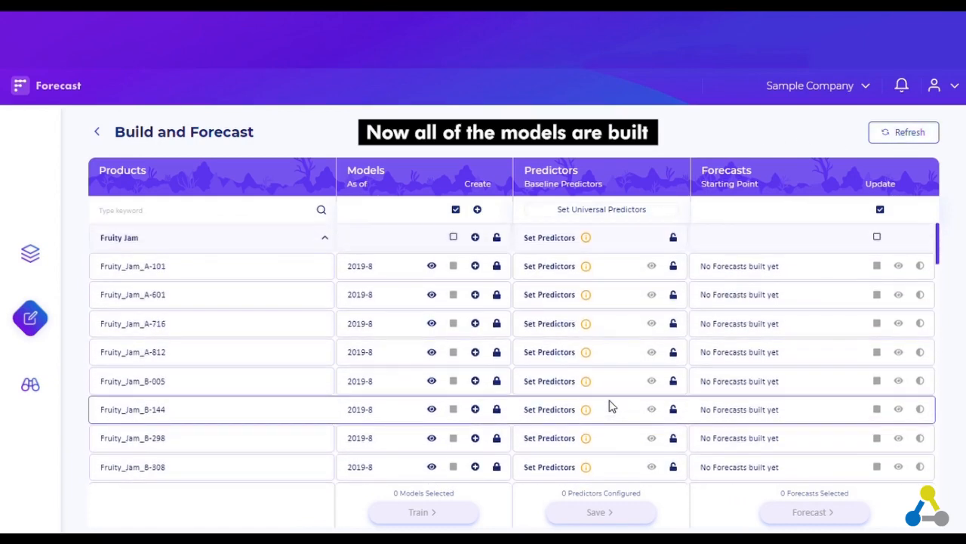
left_click(632, 250)
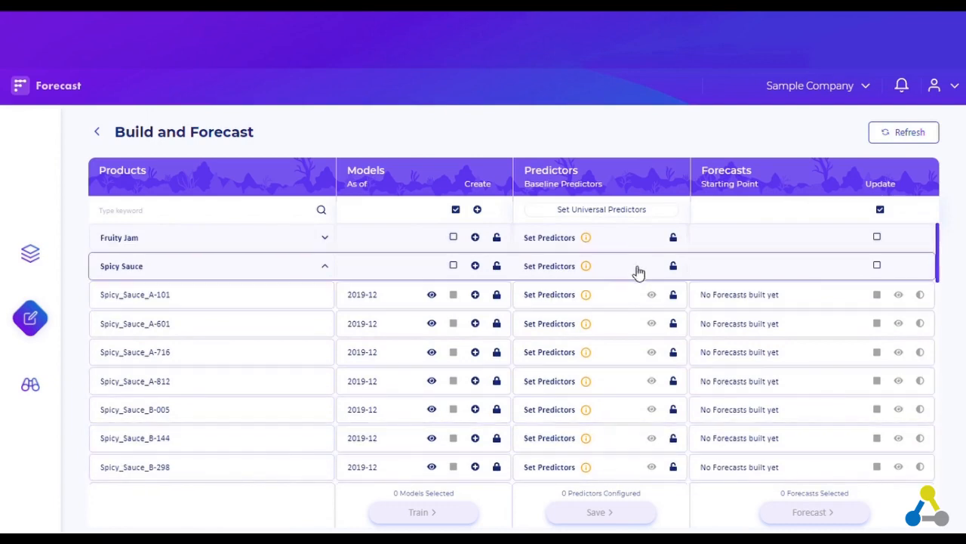
Step: Review the trained models under Sweet Cordial and view the model details of Fruity_Jam_A-101
left_click(637, 268)
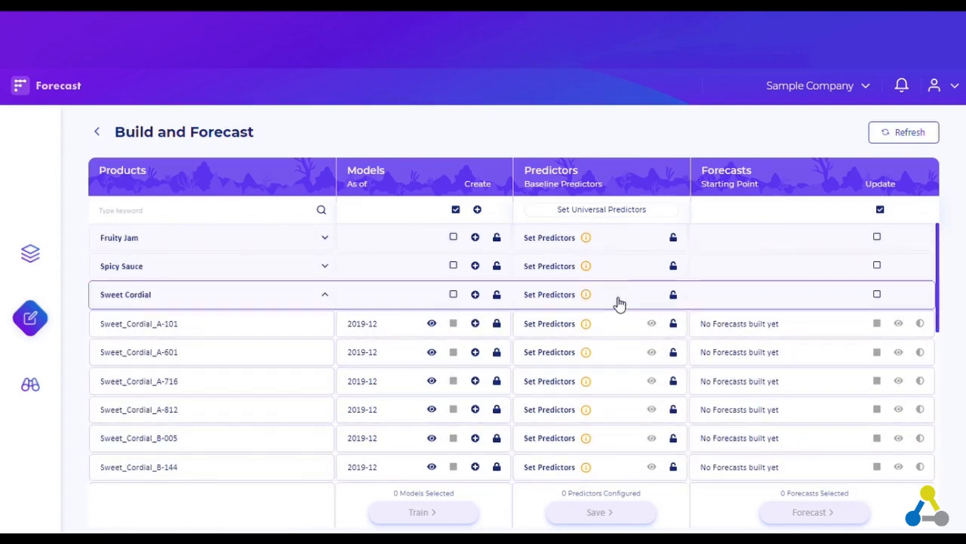
left_click(620, 271)
left_click(616, 240)
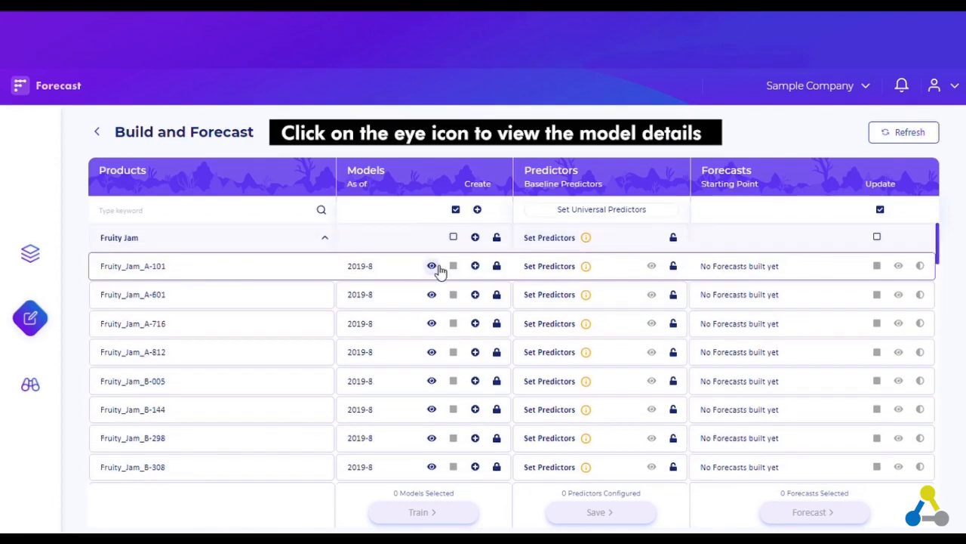
left_click(432, 266)
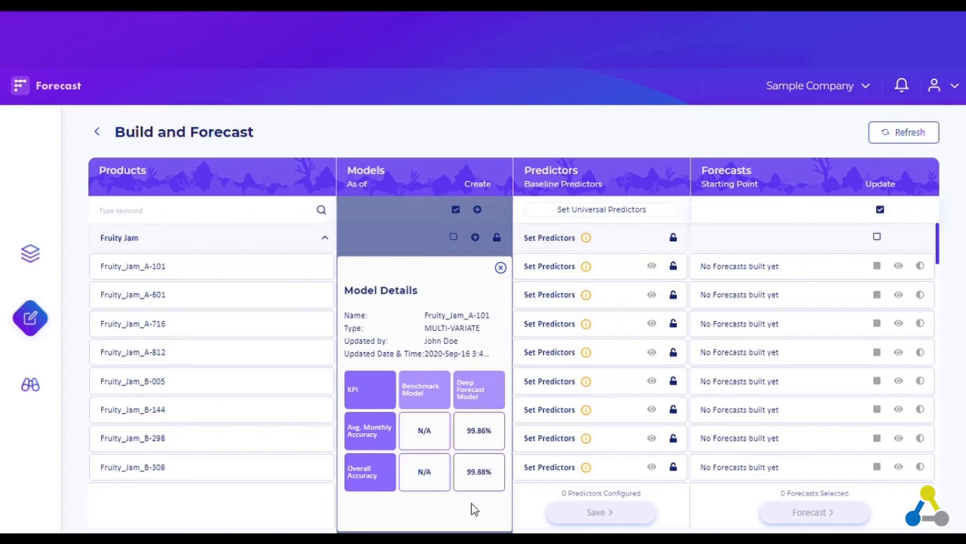
left_click(500, 267)
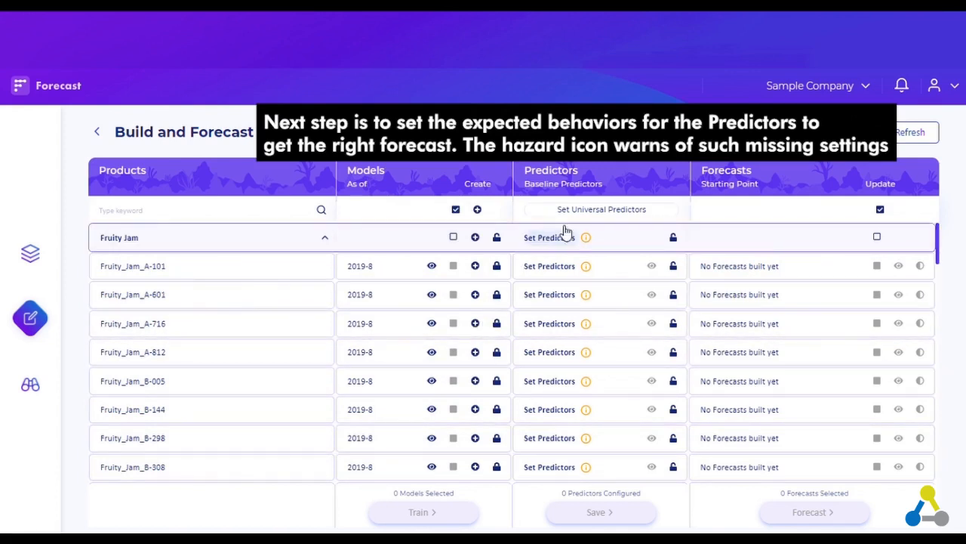
Step: Set the universal predictors: Boolean_PromotionFactor to Historical Values, and both Discounts and Price to Continue Last Value
left_click(600, 215)
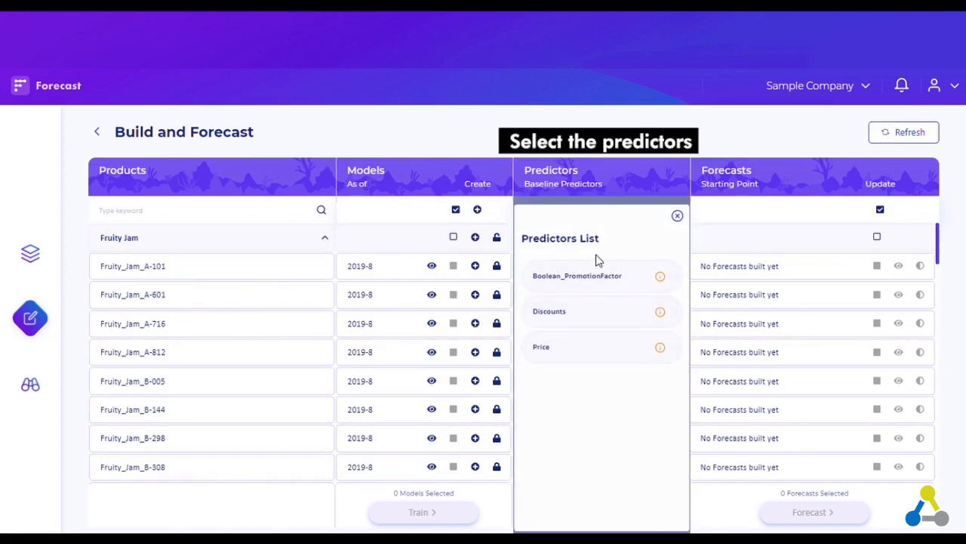
left_click(604, 278)
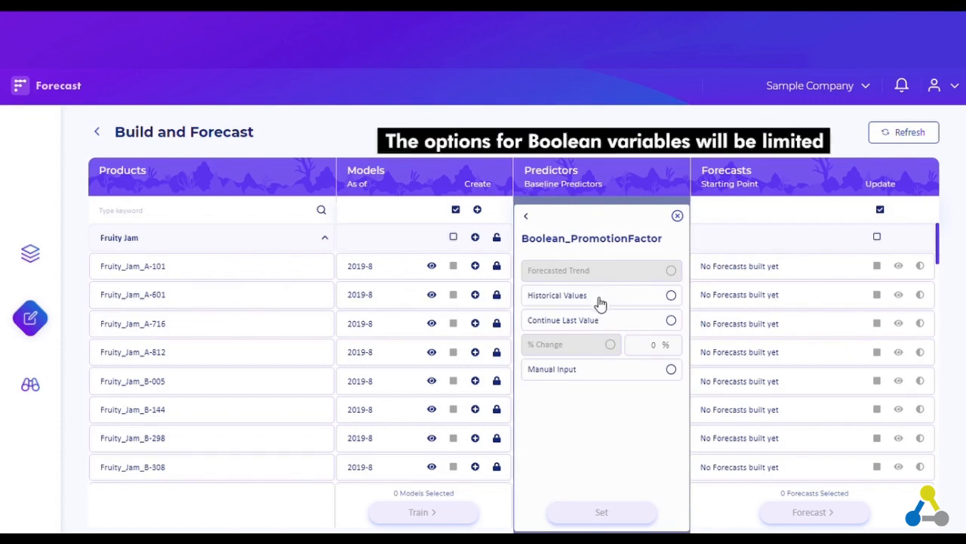
left_click(598, 297)
left_click(593, 512)
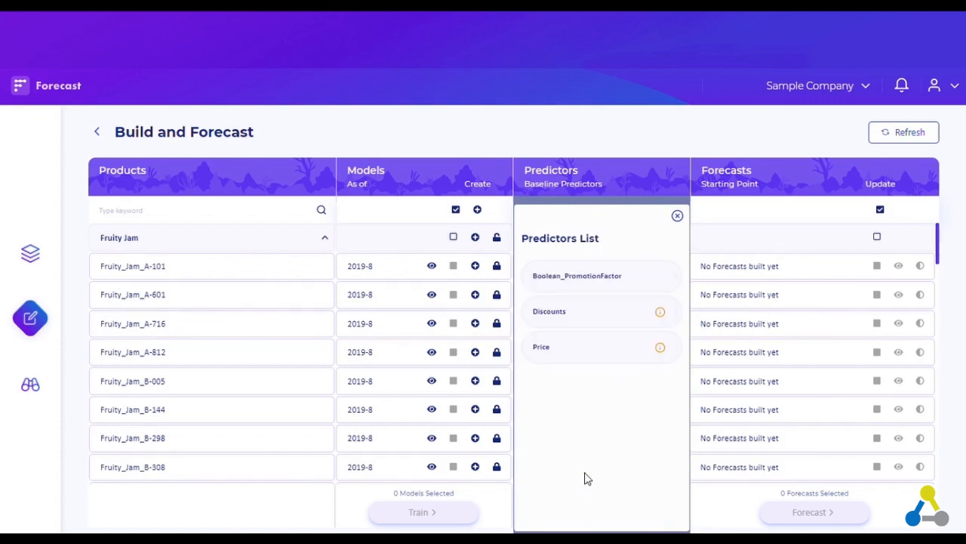
left_click(597, 323)
left_click(597, 324)
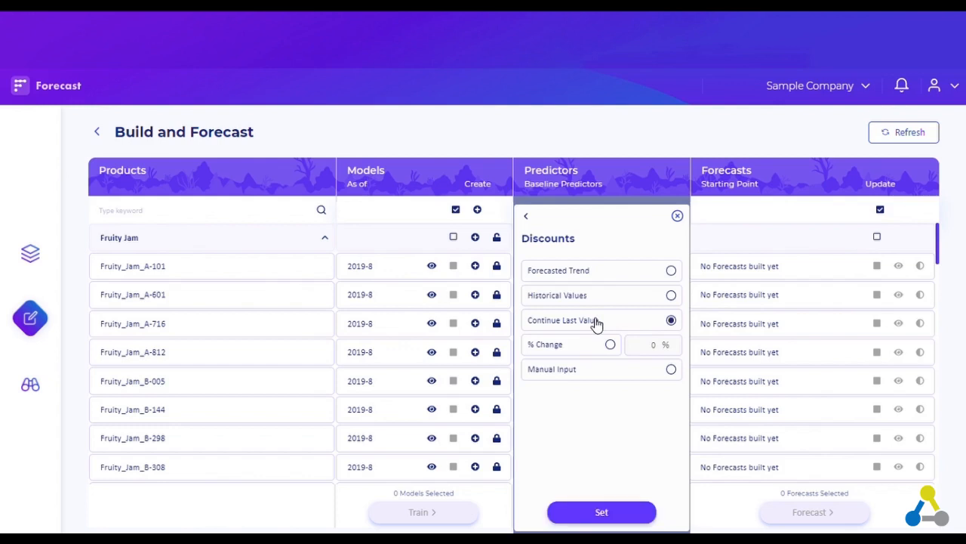
left_click(613, 346)
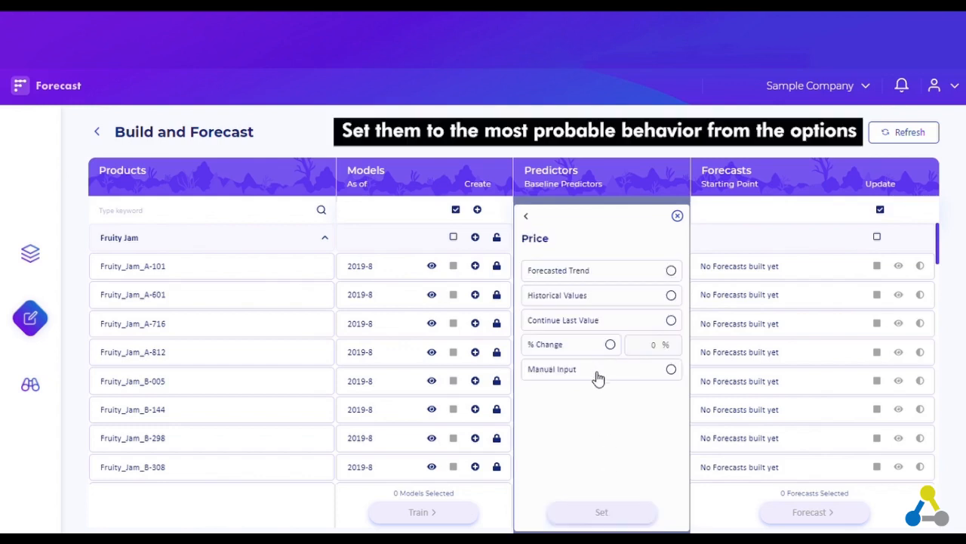
left_click(601, 321)
left_click(587, 511)
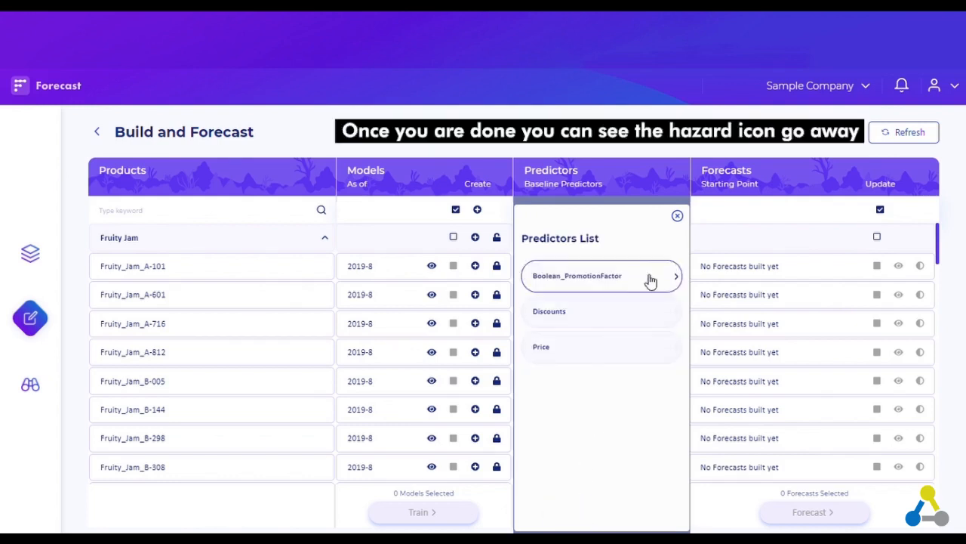
left_click(677, 217)
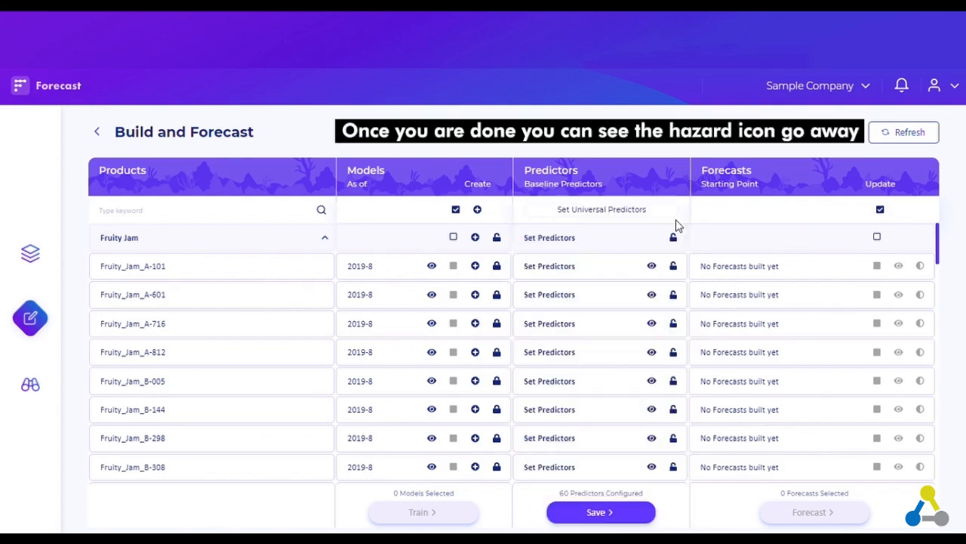
Step: Check the predictor settings under Spicy Sauce and Sweet Cordial and save the configured predictors
left_click(622, 240)
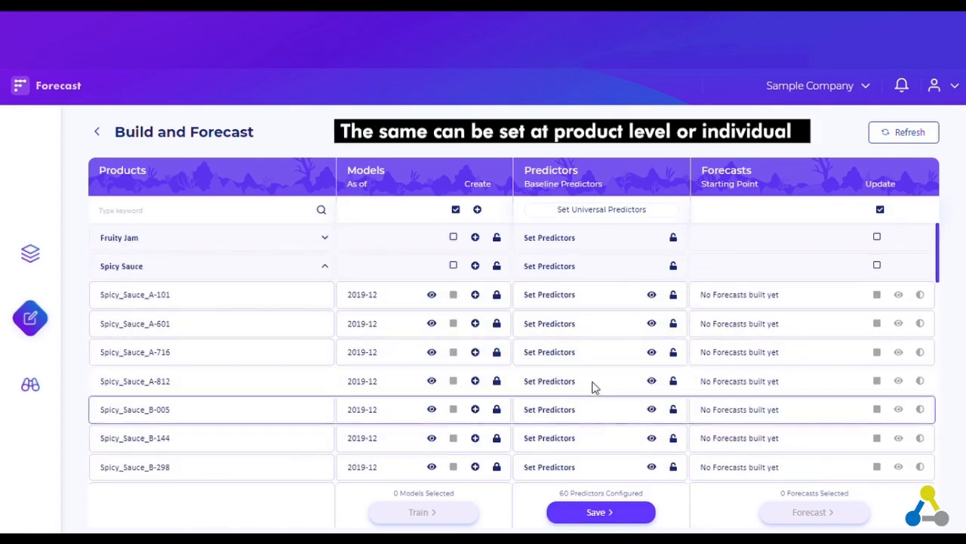
left_click(604, 272)
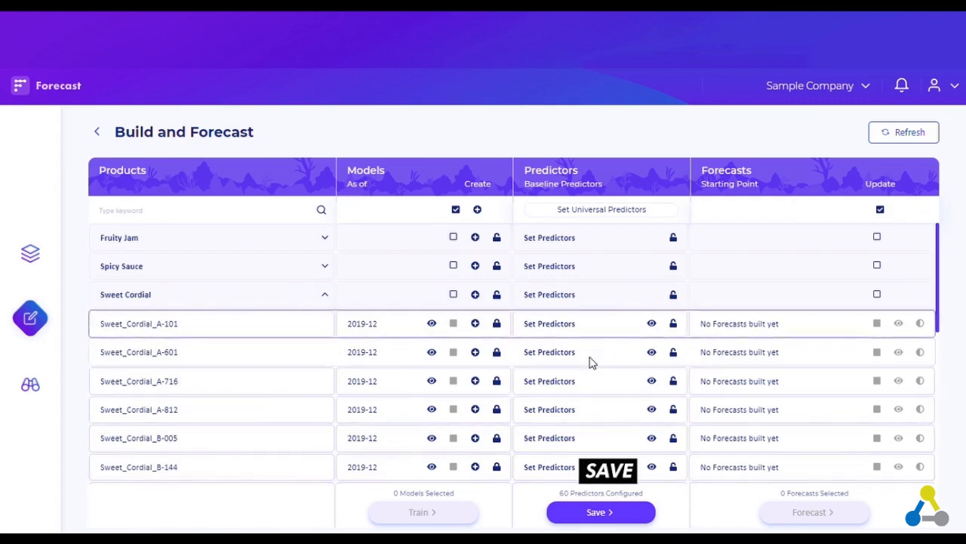
left_click(599, 516)
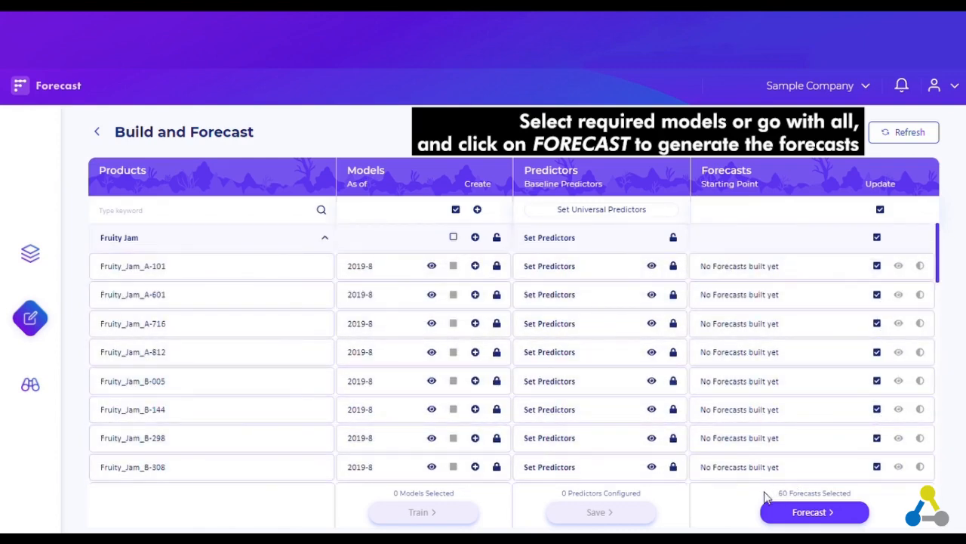
Step: Generate the forecasts for all models and refresh the page until every forecast is built
left_click(804, 515)
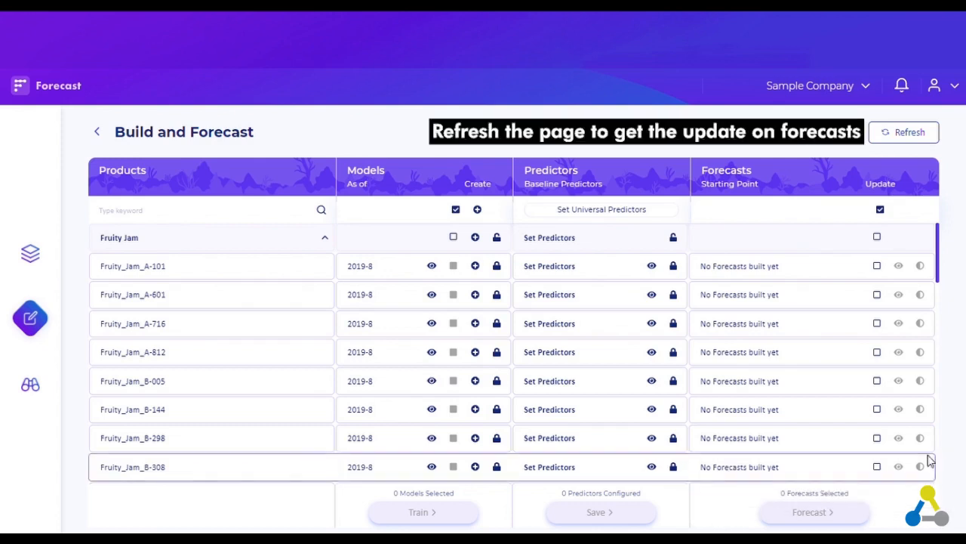
left_click(910, 134)
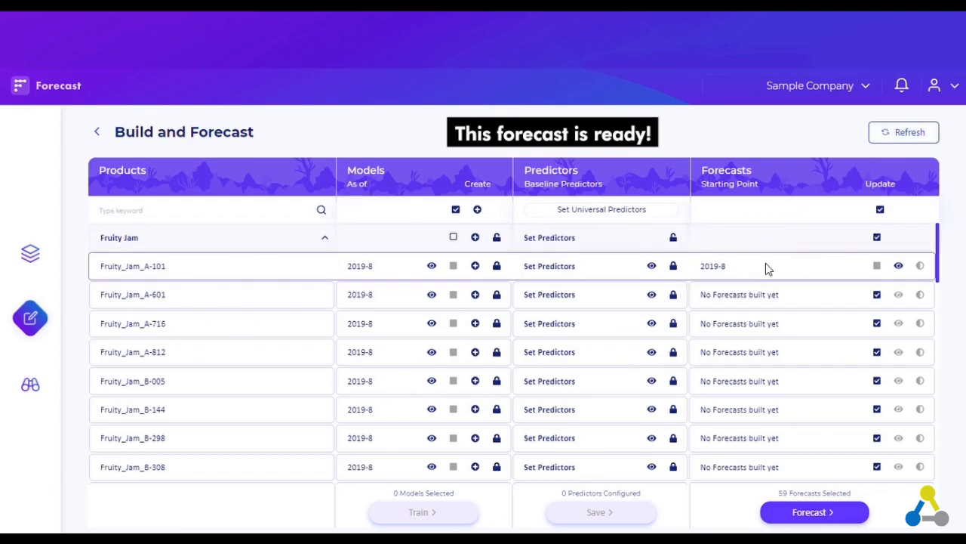
left_click(903, 133)
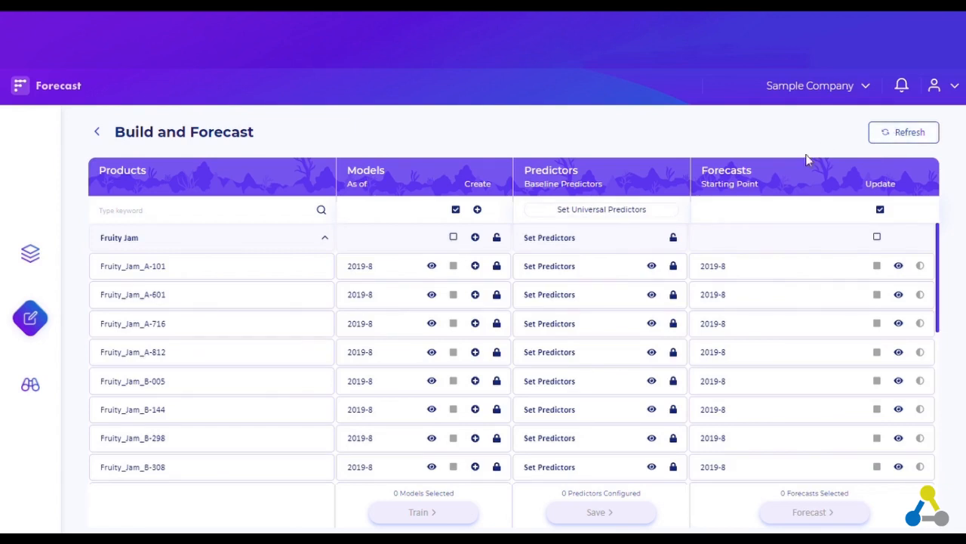
Step: Review the forecast starting points of the models under Spicy Sauce and Sweet Cordial
left_click(783, 239)
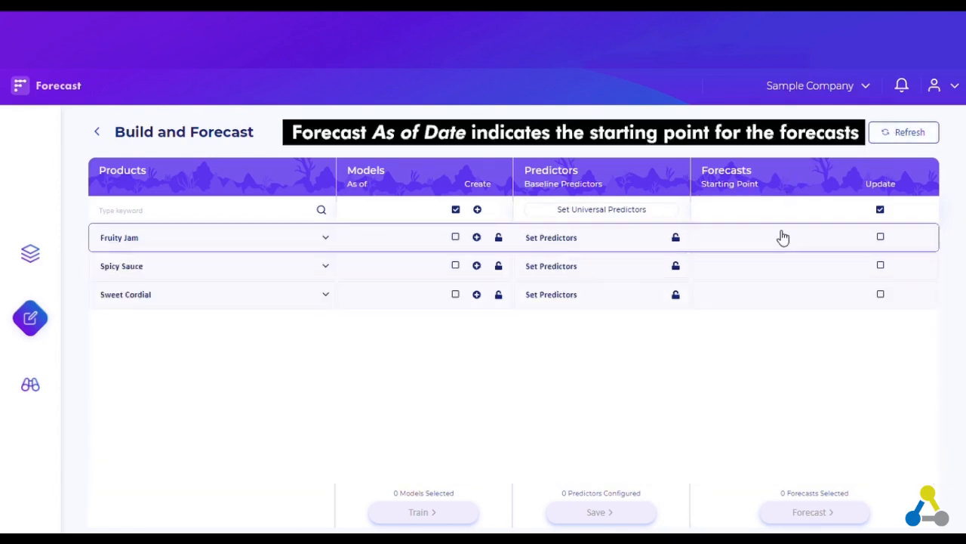
left_click(781, 266)
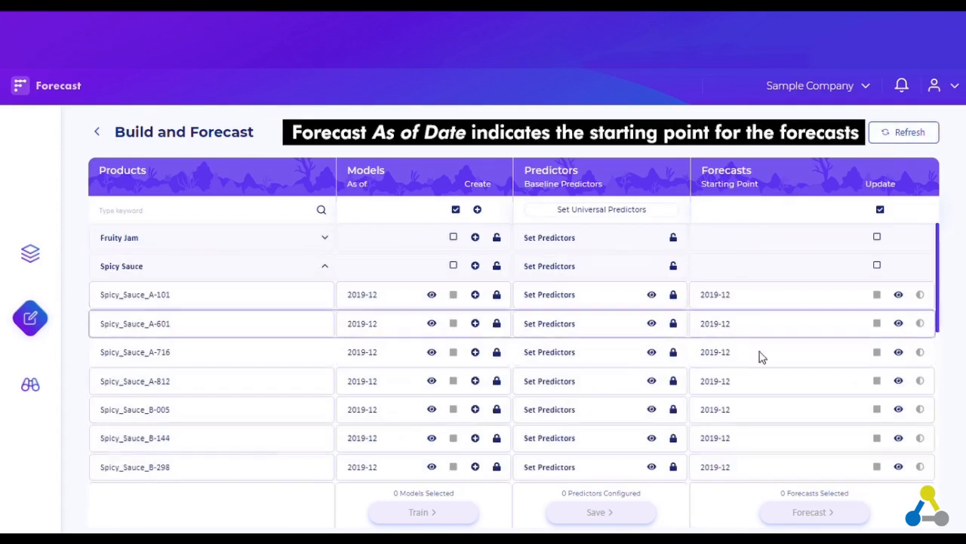
left_click(783, 272)
left_click(781, 298)
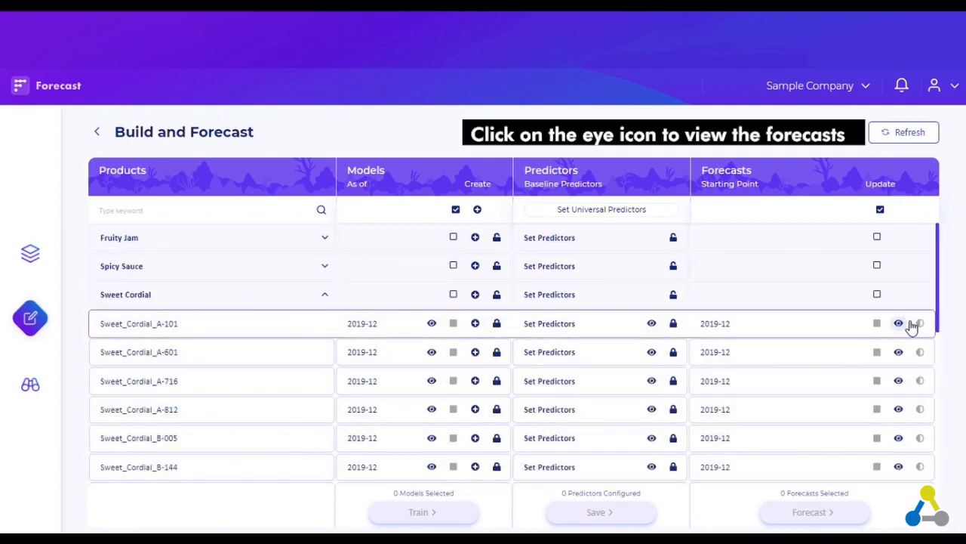
Step: Examine the Sweet_Cordial_A-101 forecast in the maximized view, including its Discounts predictor and monthly values along the graph
left_click(898, 323)
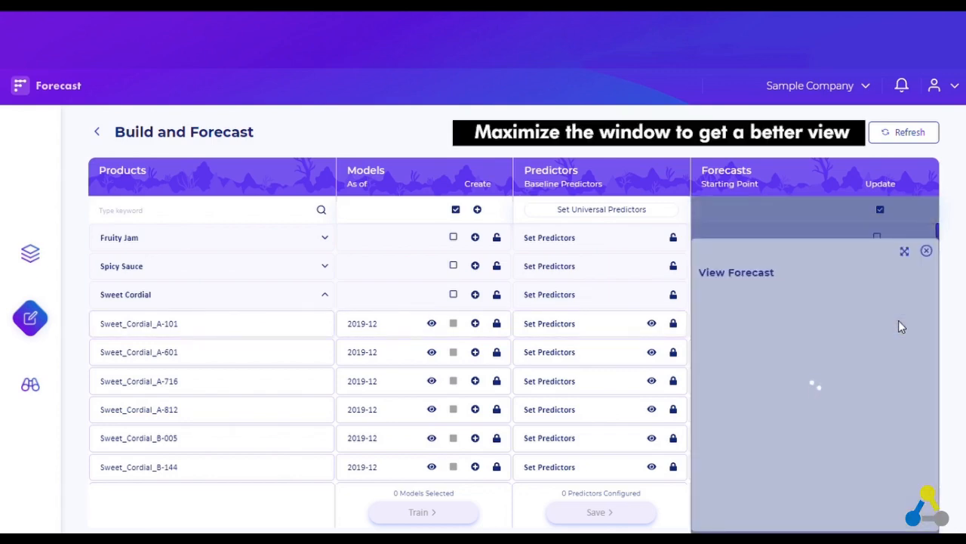
left_click(905, 253)
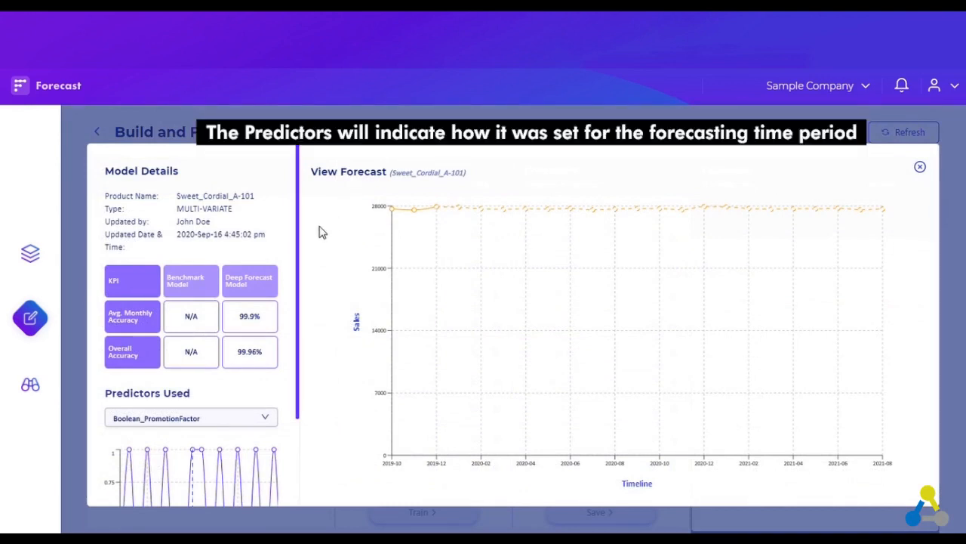
scroll(253, 405, "down", 3)
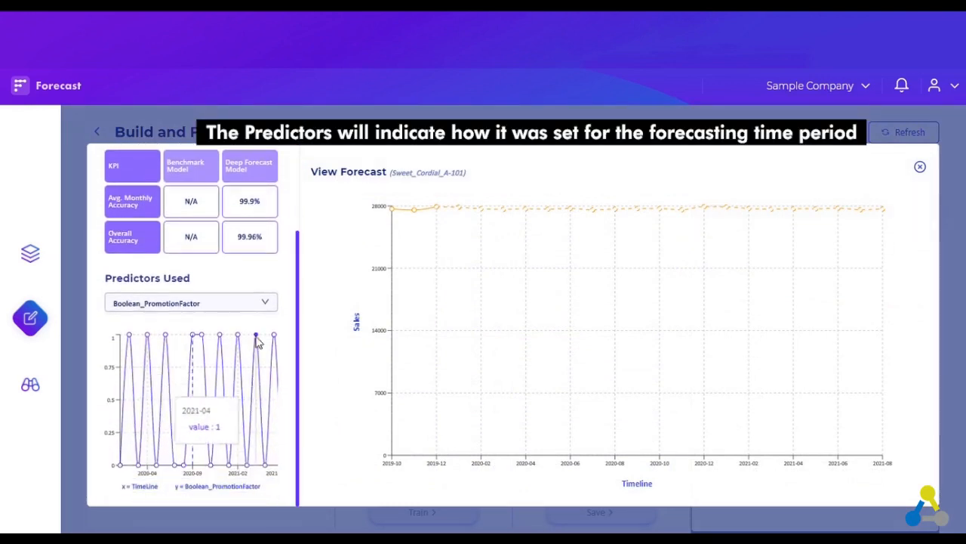
left_click(263, 305)
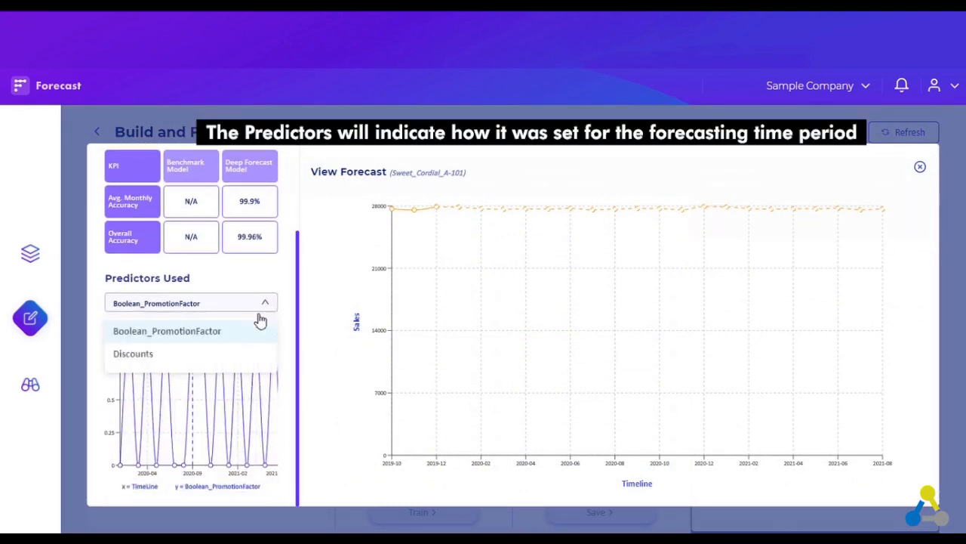
left_click(223, 355)
mouse_move(264, 472)
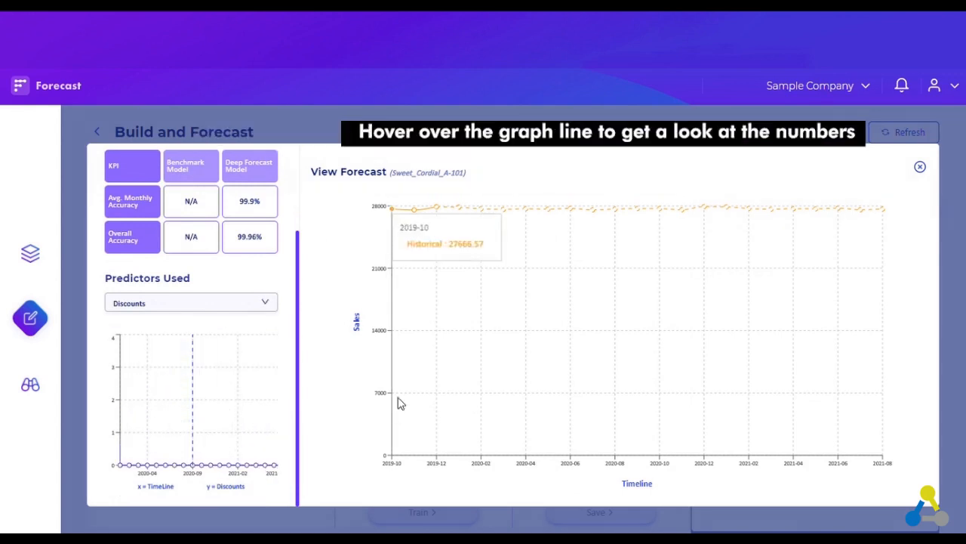
mouse_move(693, 247)
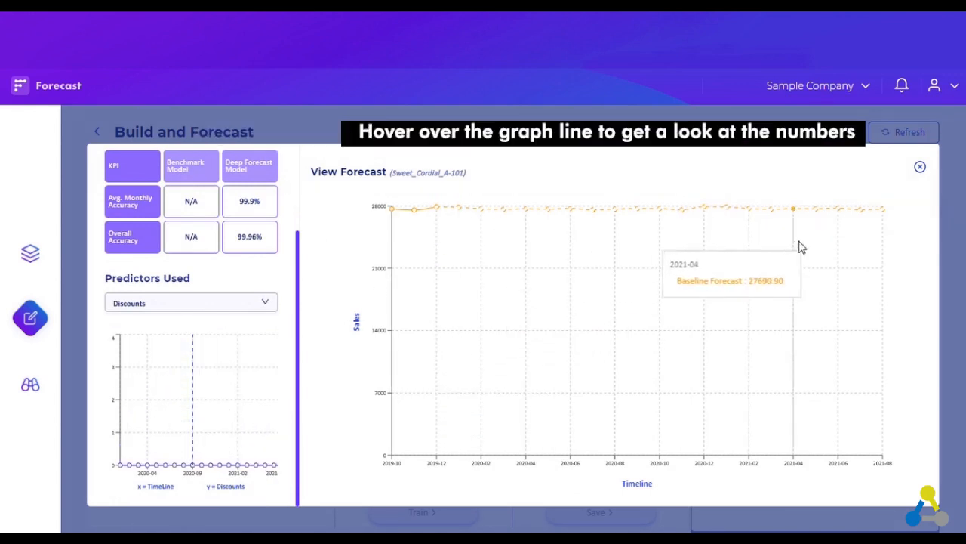
left_click(920, 169)
left_click(927, 252)
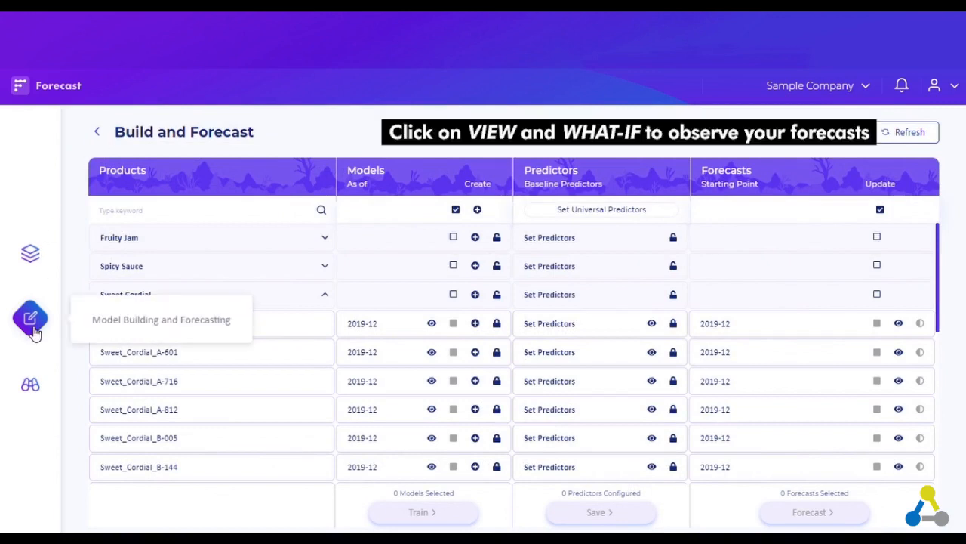
Step: Open Monthly_Sales at Outlet Level.csv in View and What If and browse the forecasts under Fruity Jam, Spicy Sauce and Sweet Cordial
left_click(30, 385)
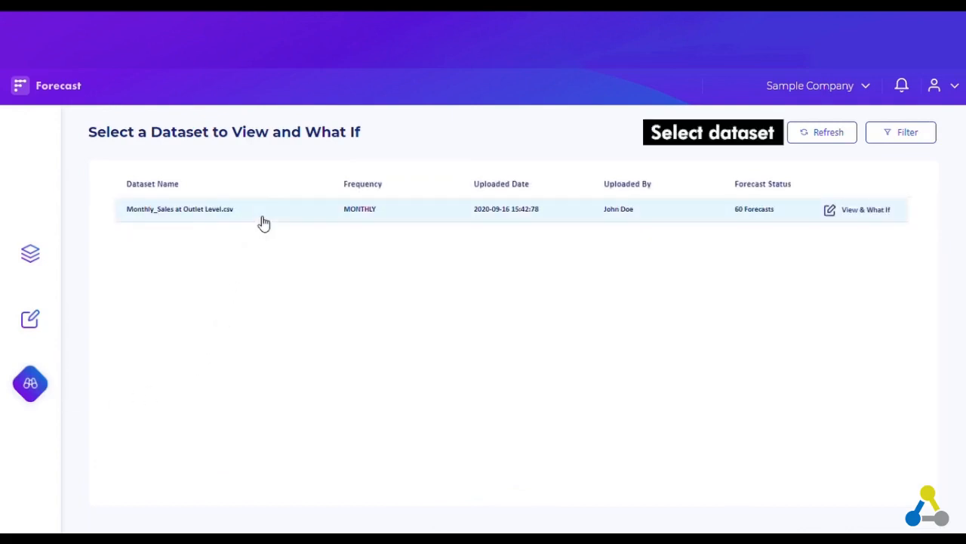
left_click(263, 223)
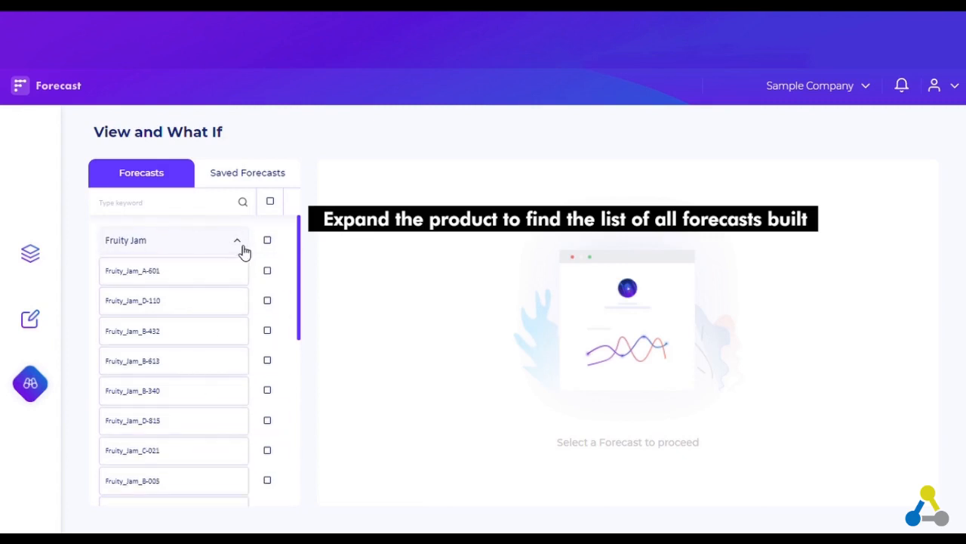
left_click(238, 241)
left_click(232, 271)
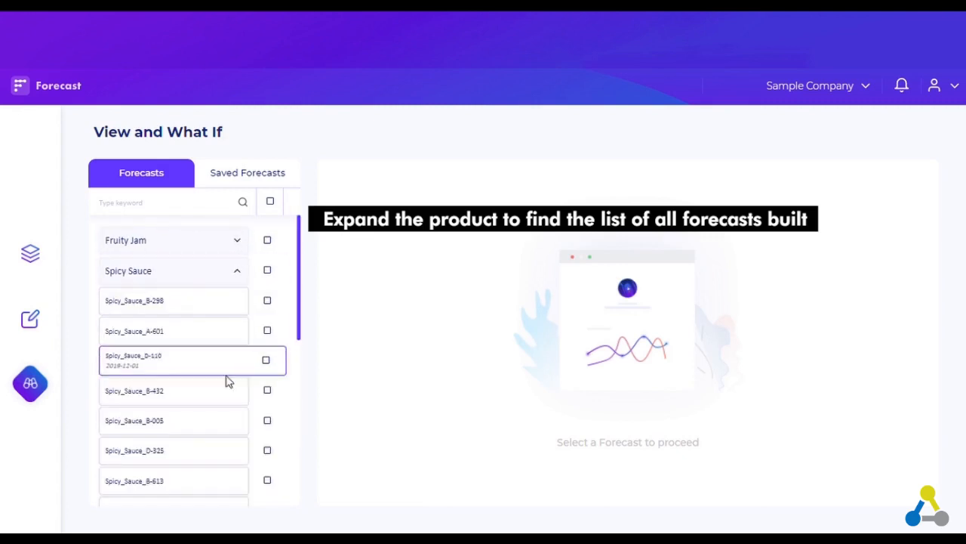
left_click(238, 275)
left_click(237, 302)
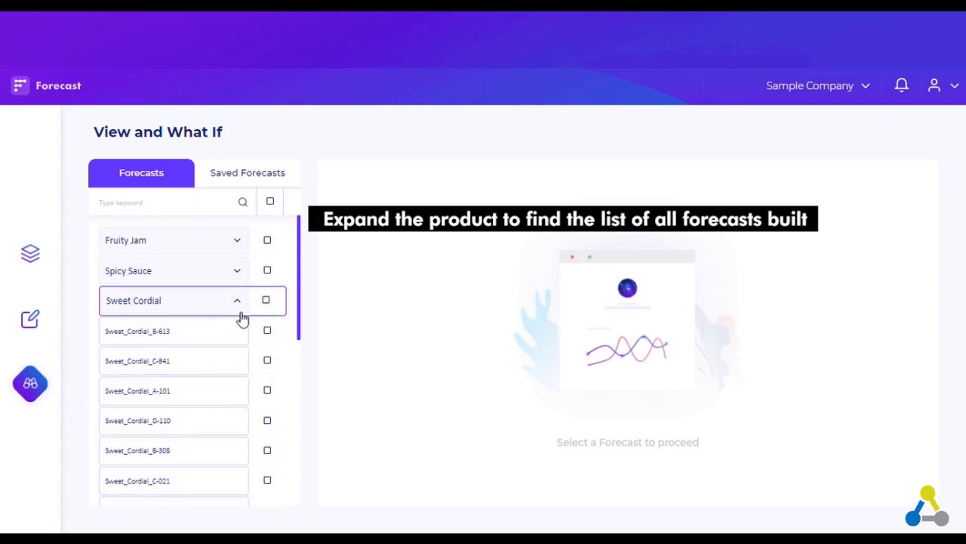
Step: Plot the Sweet_Cordial_B-613 and Sweet_Cordial_A-101 forecasts, extend the selection to all Sweet Cordial forecasts, and check their monthly values in the table
left_click(267, 333)
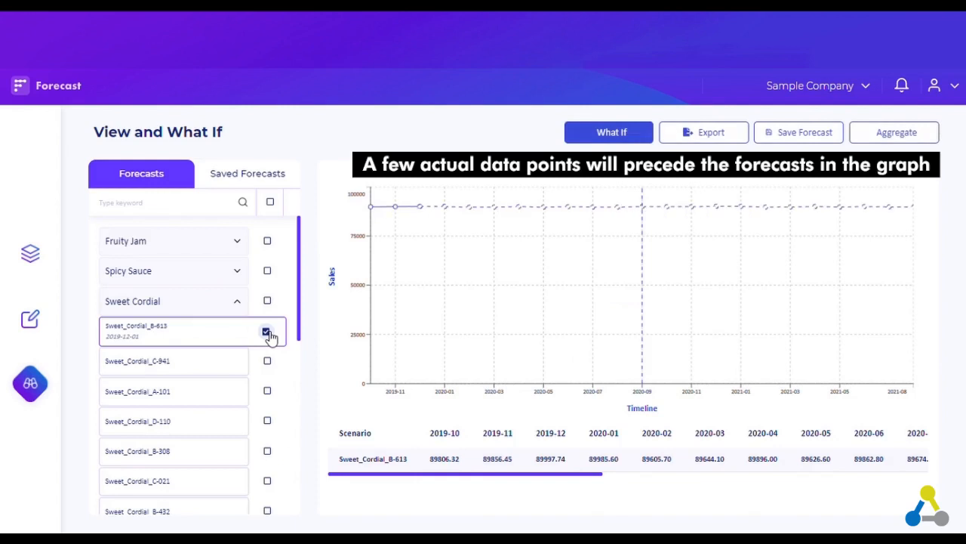
left_click(266, 392)
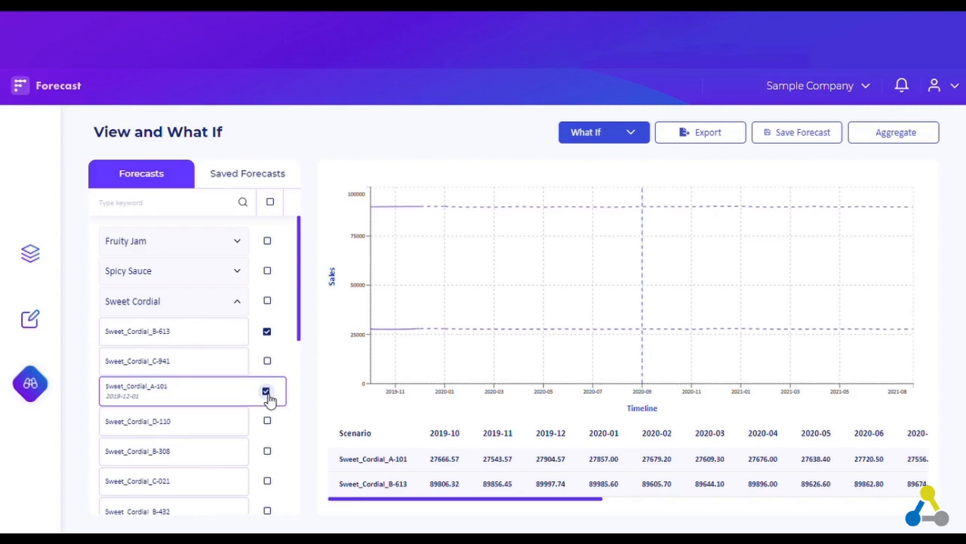
left_click(268, 301)
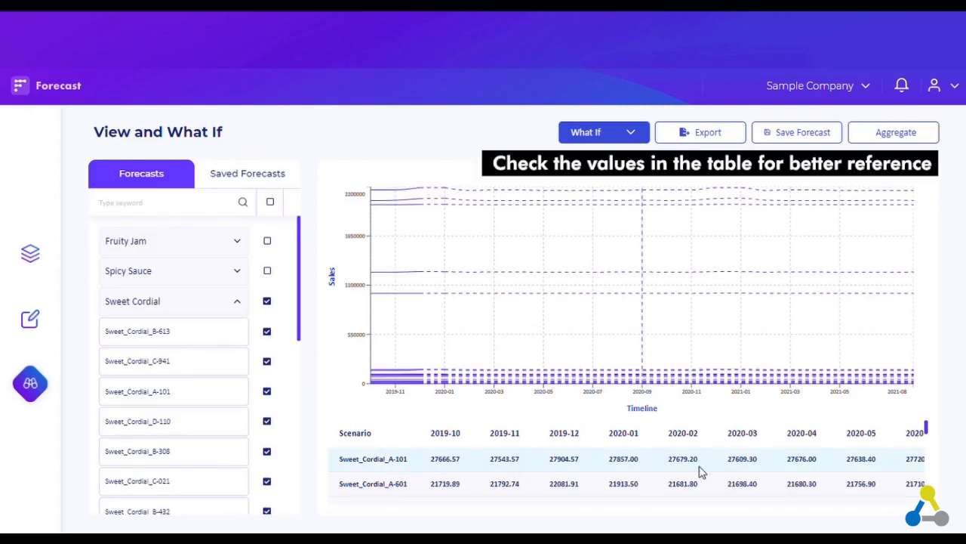
scroll(706, 470, "right", 5)
scroll(708, 470, "left", 5)
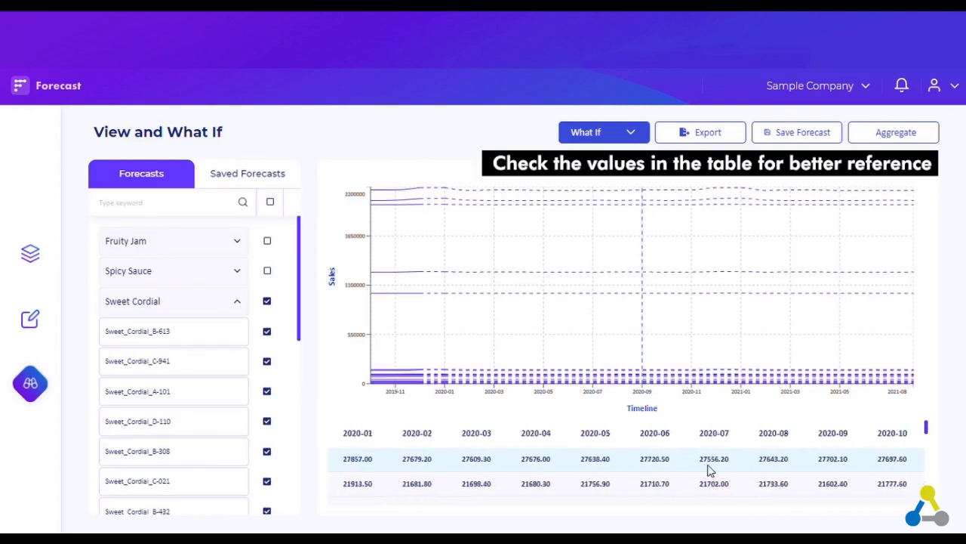
Step: Check the monthly values of the selected Sweet Cordial forecasts and export them under the name Sweet Cordial Forecasts
scroll(708, 470, "down", 3)
scroll(708, 470, "up", 5)
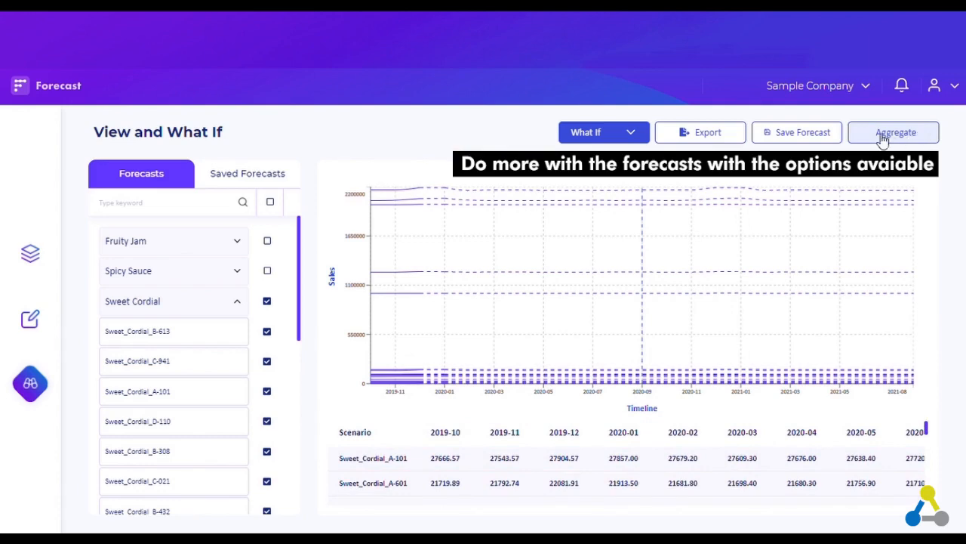
left_click(710, 136)
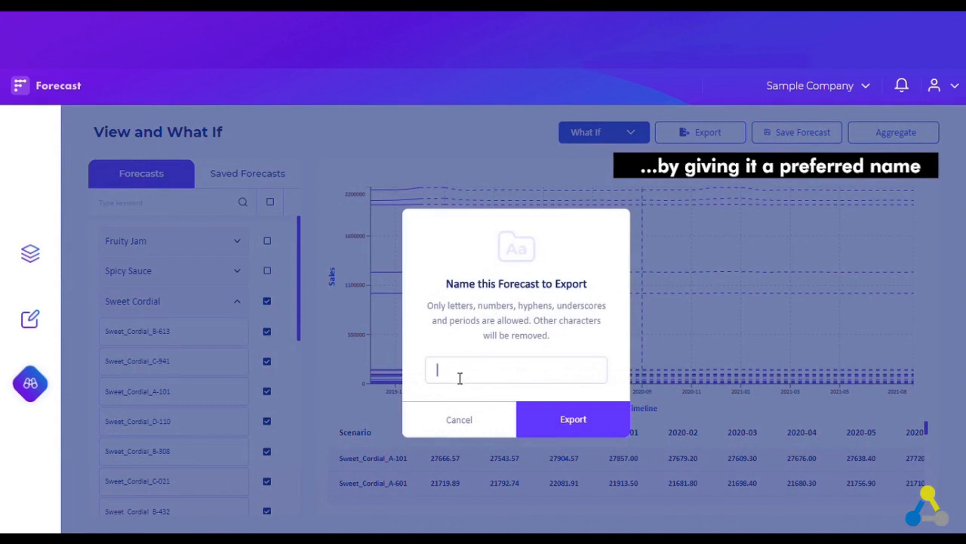
type("Sweet Cordial Forecasts")
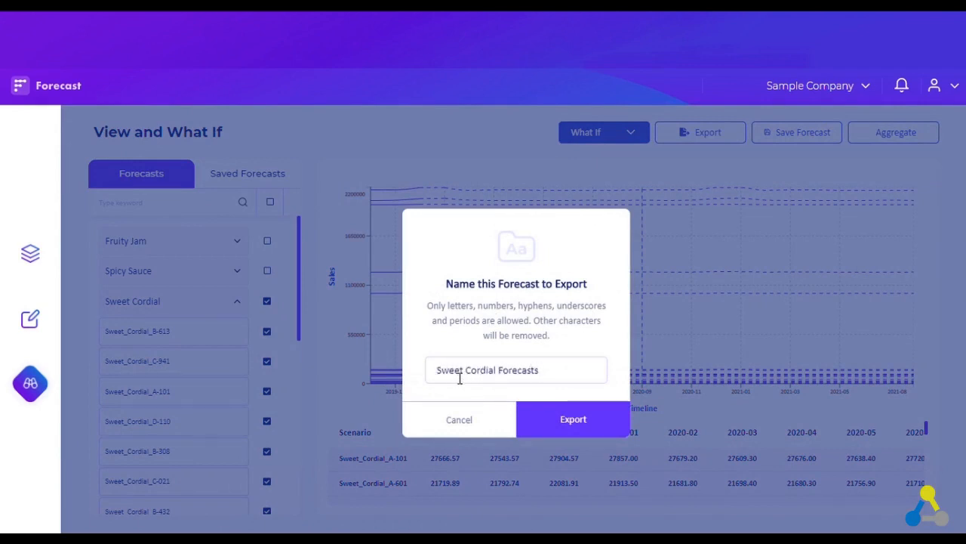
left_click(572, 419)
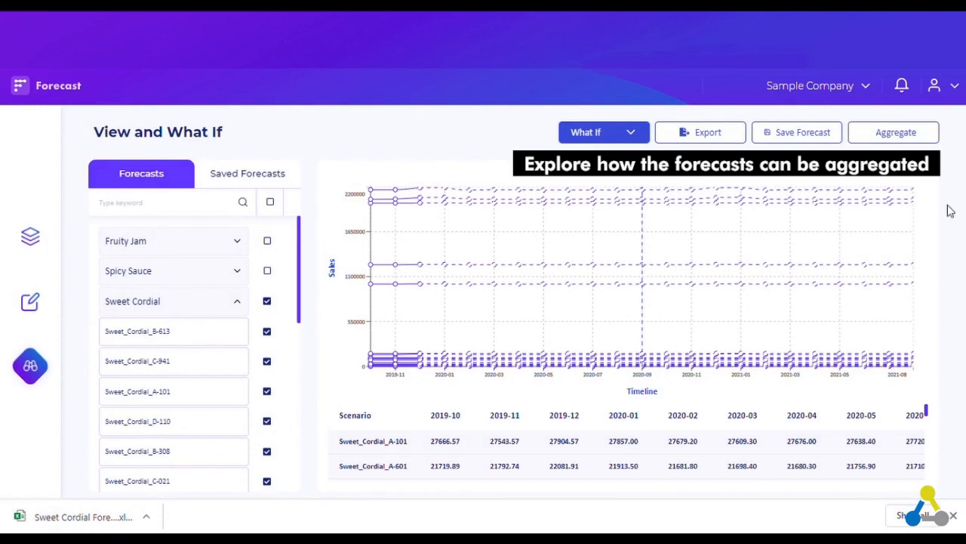
Step: Aggregate all selected forecasts, add Spicy Sauce and Fruity Jam to the selection, and check the combined monthly values
left_click(911, 134)
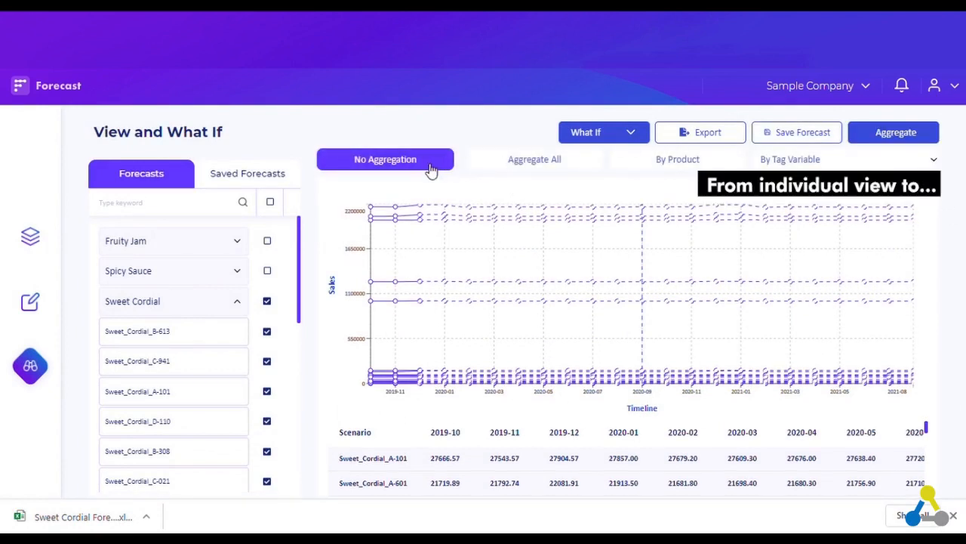
left_click(500, 168)
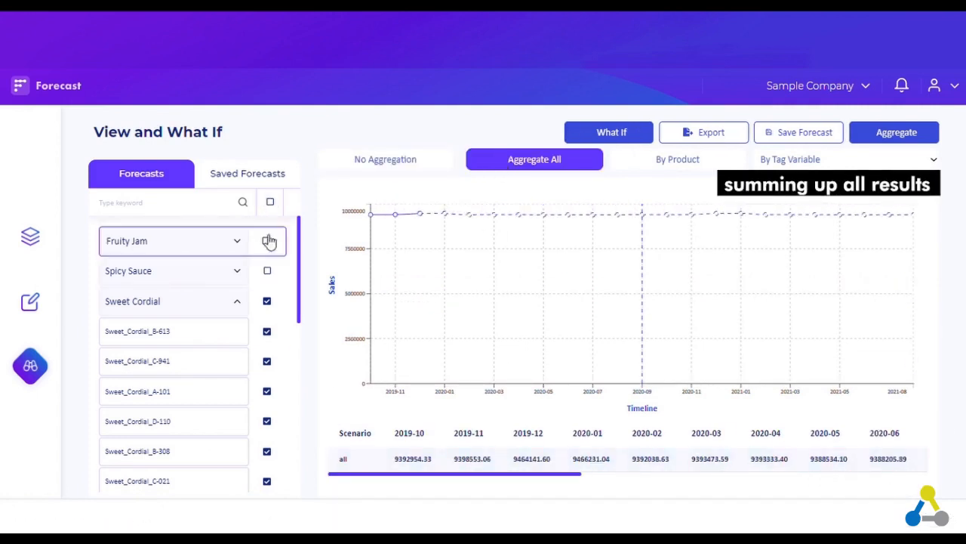
left_click(268, 270)
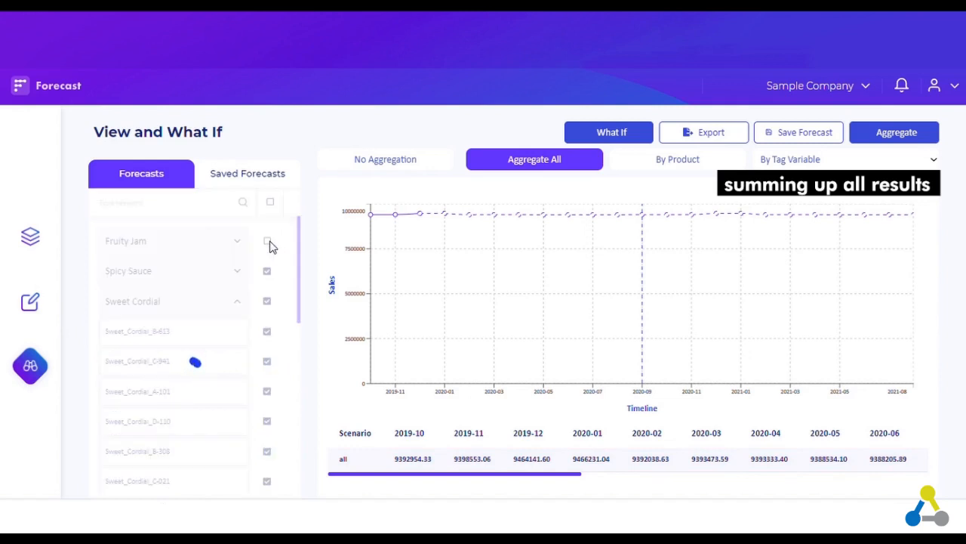
left_click(267, 242)
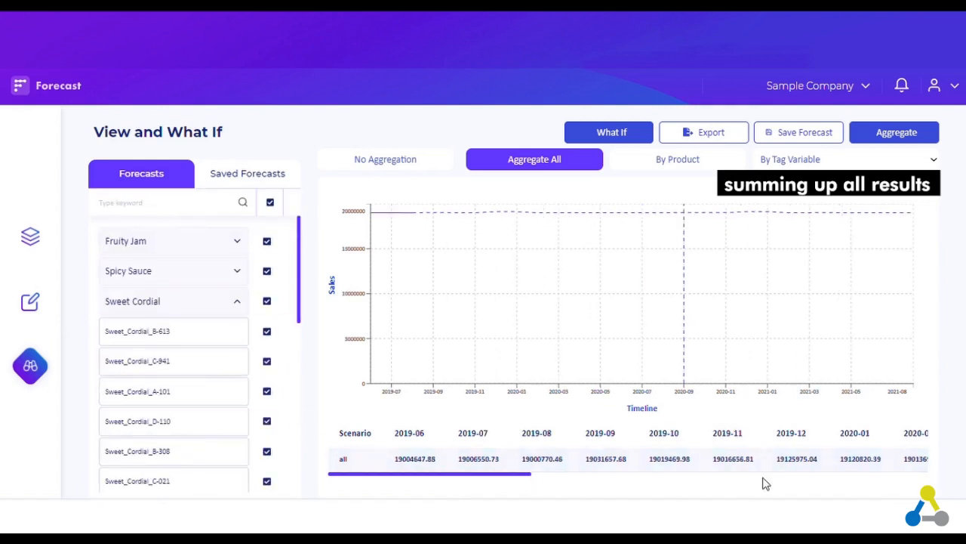
scroll(868, 459, "right", 5)
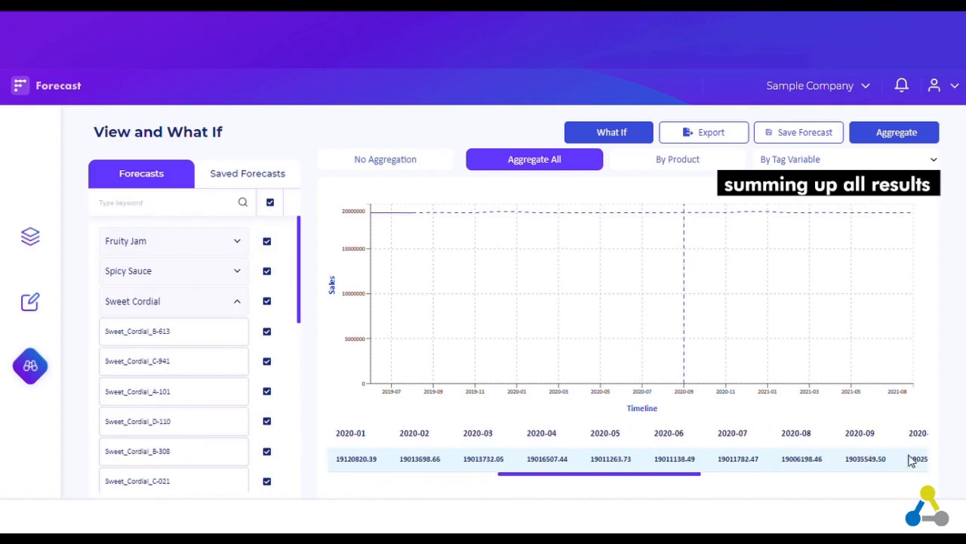
Step: Aggregate the forecasts by product and check the monthly values of Fruity Jam, Spicy Sauce and Sweet Cordial
left_click(661, 160)
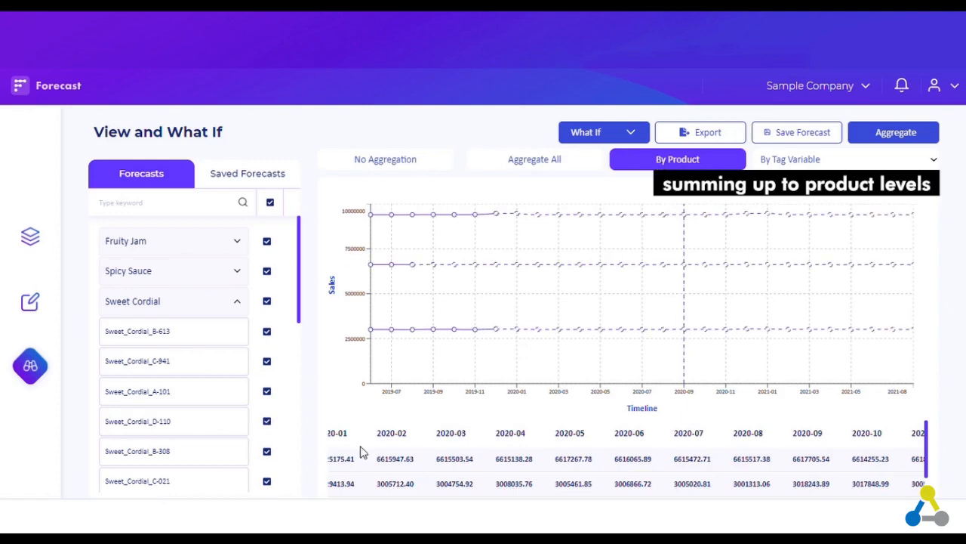
scroll(360, 445, "left", 5)
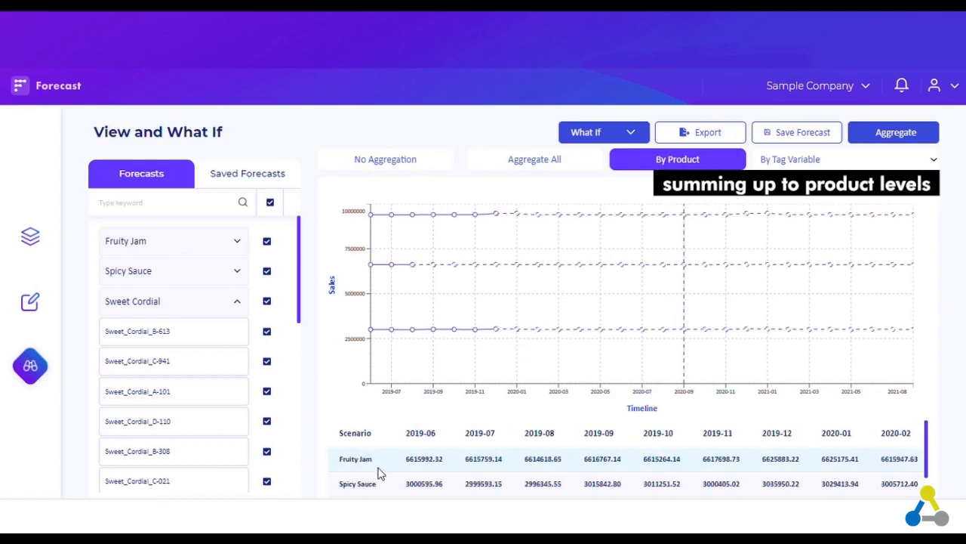
scroll(380, 473, "down", 1)
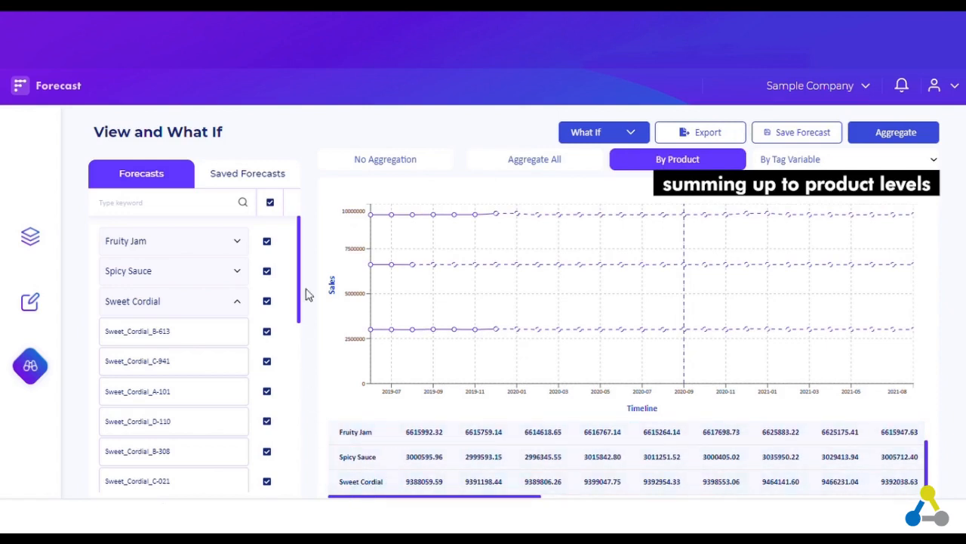
Step: Replace the product aggregation with aggregation by the regional tag variable and check the monthly values of each region
left_click(447, 159)
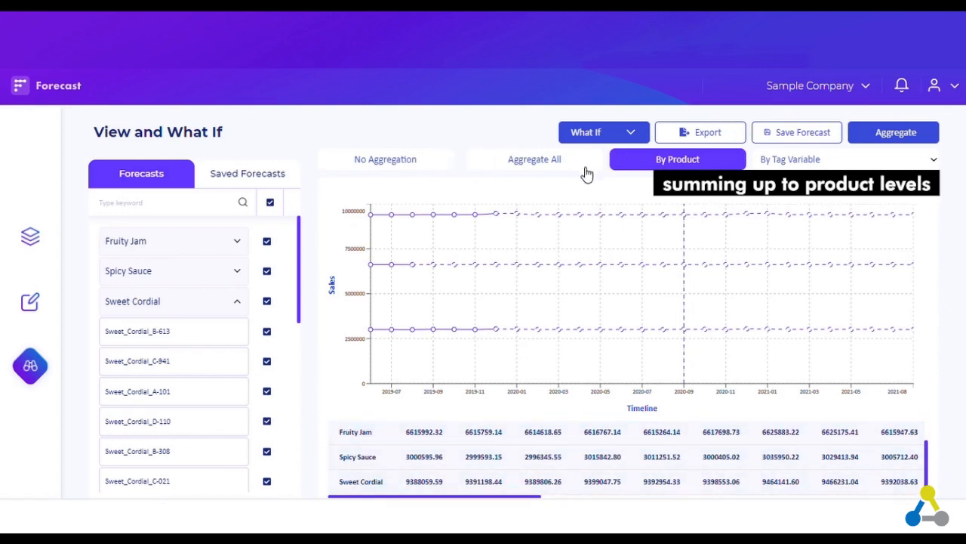
left_click(758, 162)
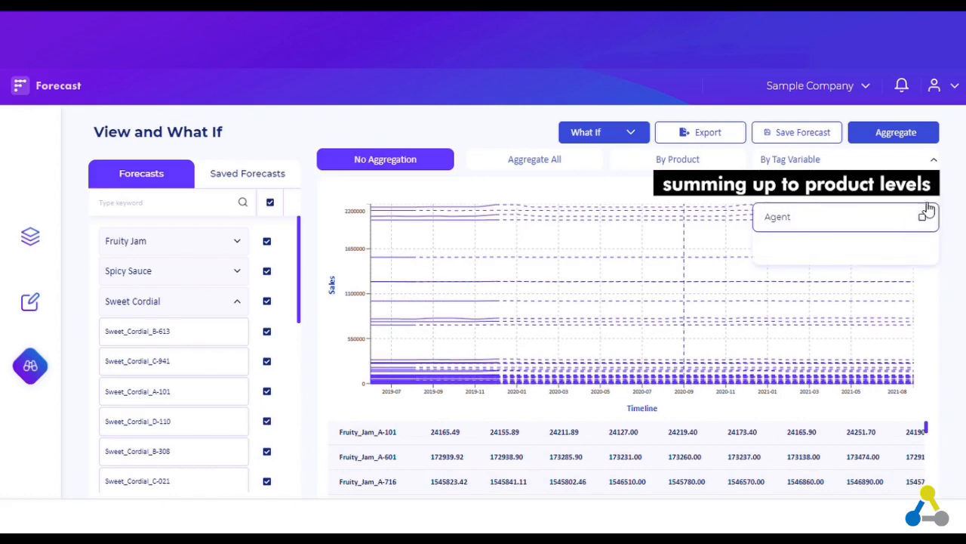
left_click(929, 195)
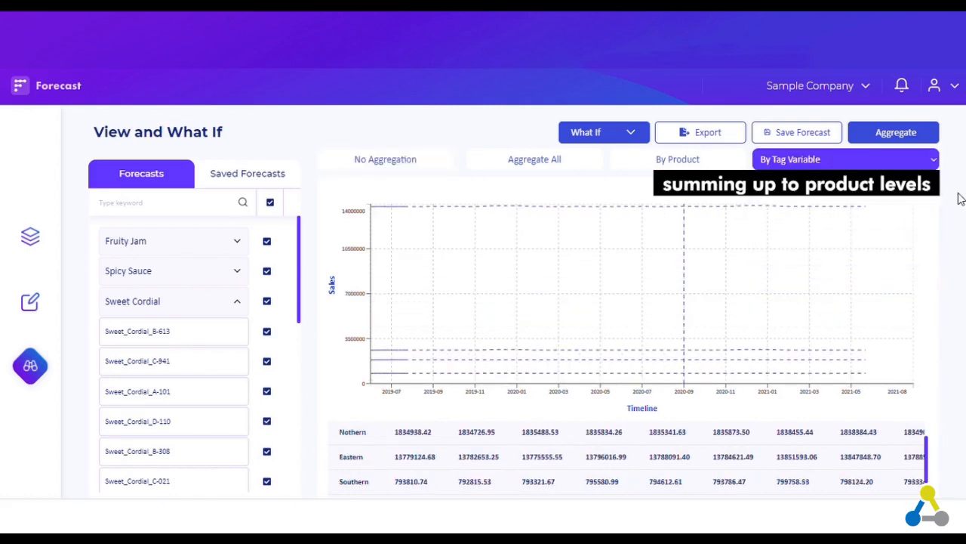
scroll(368, 479, "down", 1)
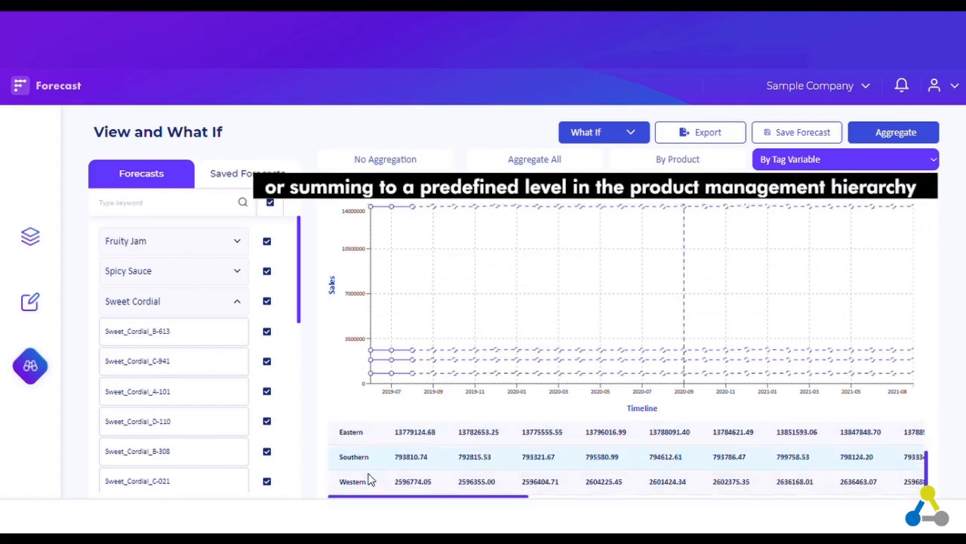
scroll(368, 479, "up", 2)
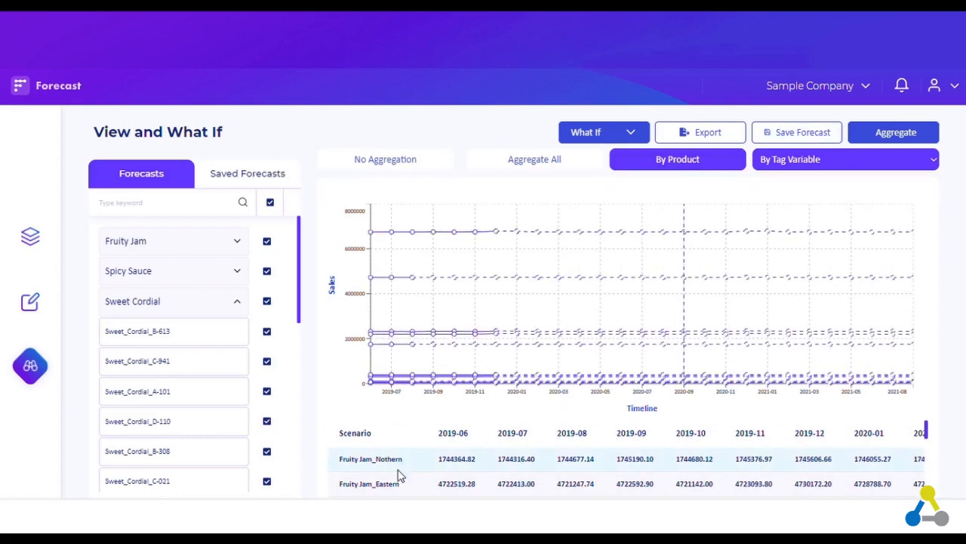
Step: Check the forecasts aggregated by both product and region, and return to the unaggregated forecasts
scroll(400, 475, "down", 3)
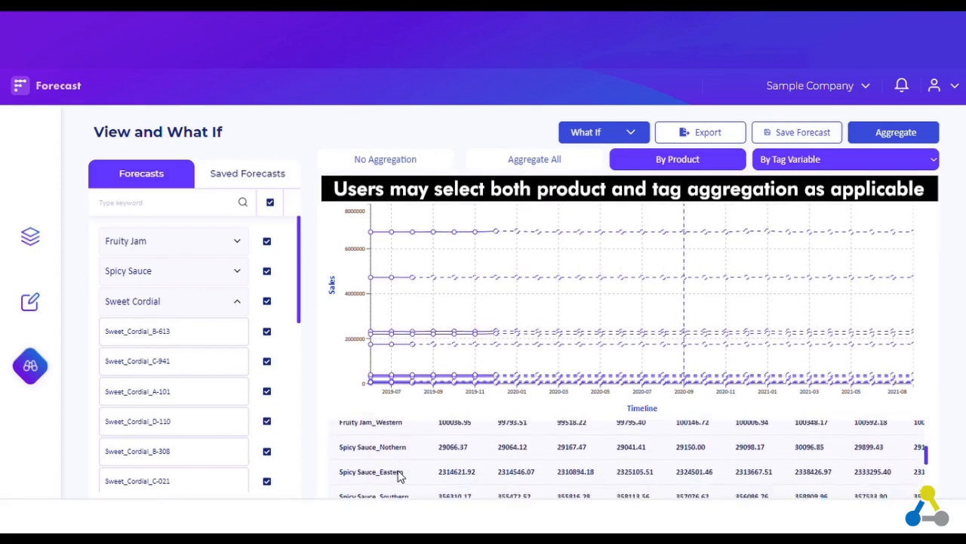
scroll(404, 468, "down", 2)
scroll(407, 464, "up", 3)
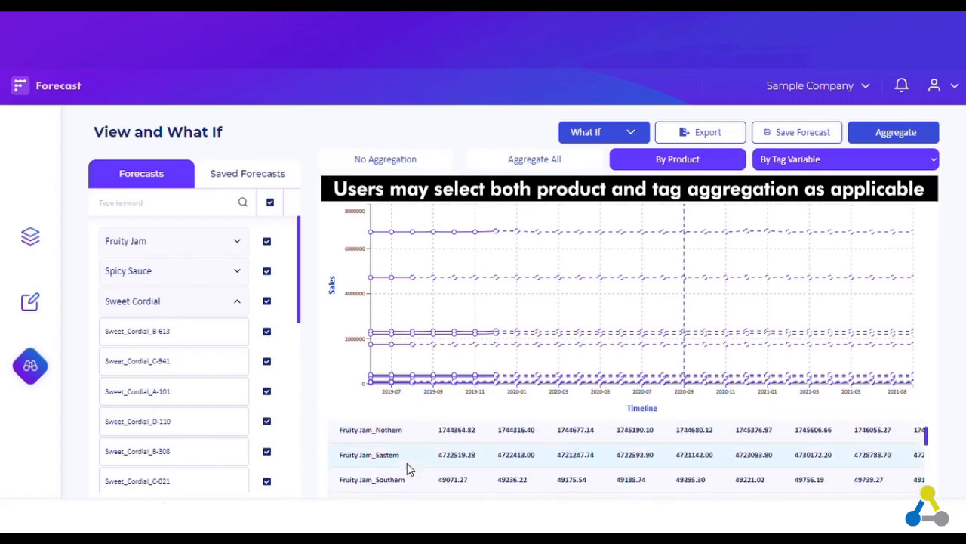
left_click(882, 134)
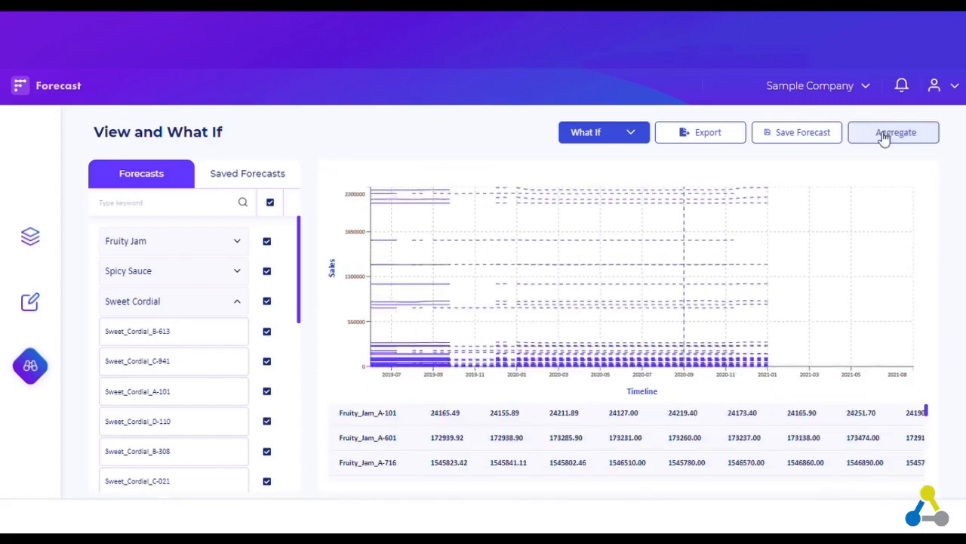
Step: Start a What If analysis for the Spicy_Sauce_B-613 forecast
left_click(636, 135)
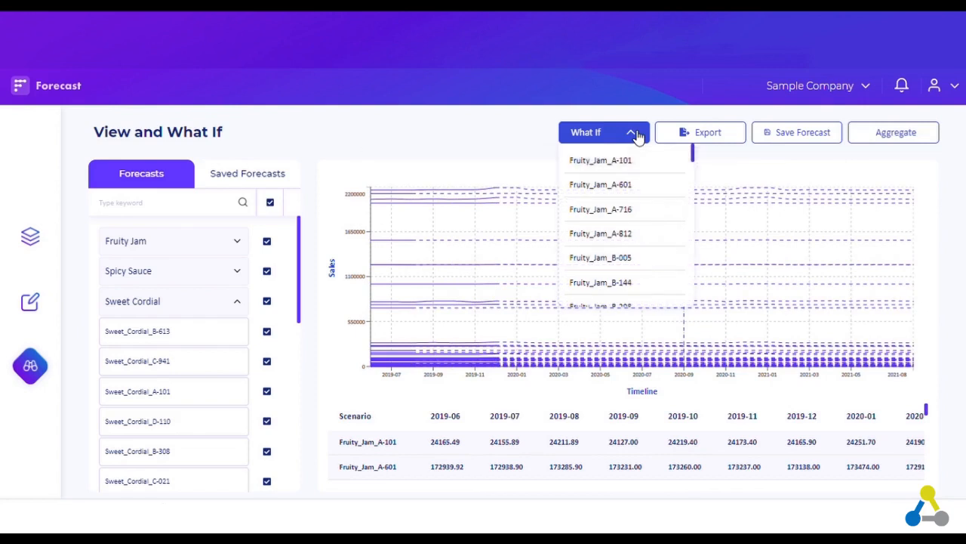
scroll(639, 202, "down", 3)
scroll(638, 204, "down", 8)
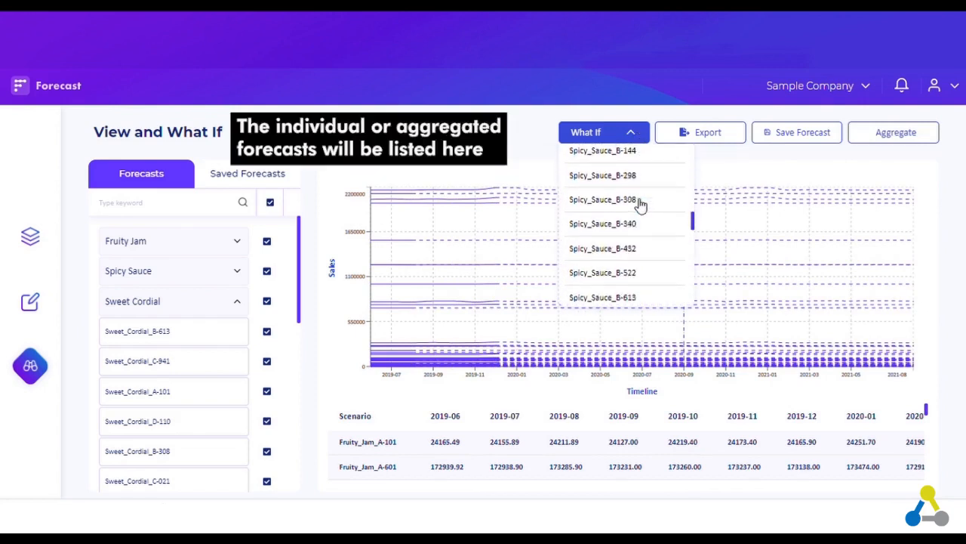
scroll(640, 203, "down", 3)
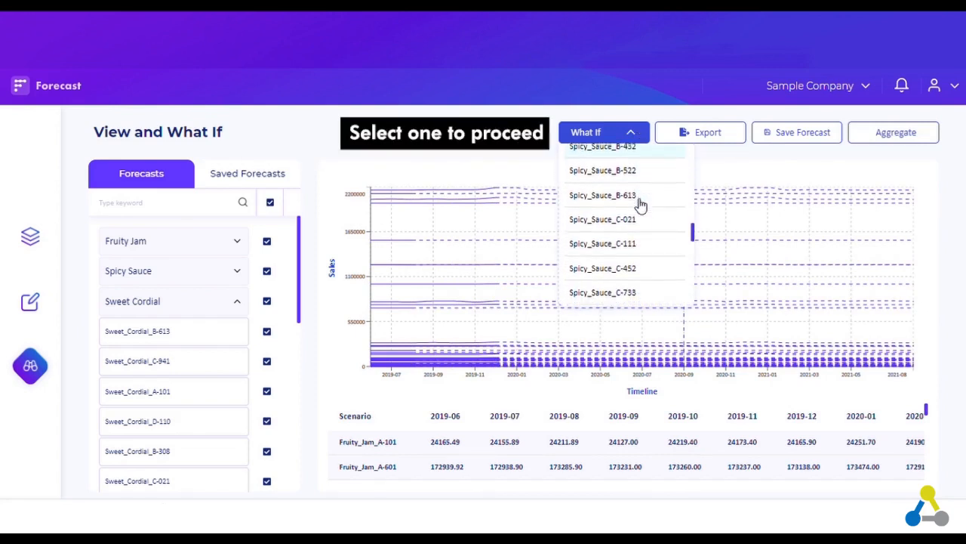
left_click(636, 199)
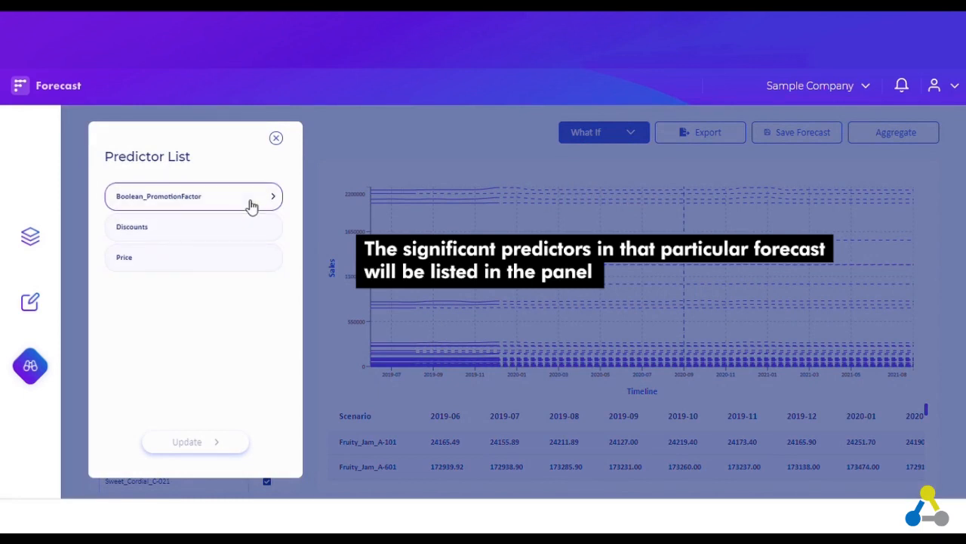
Step: Set Discounts by manual input: 10 for 2020-01 to 2020-03, 15 for 2020-04, 10 for 2020-10 and 2020-11, and 12 for 2020-12
left_click(249, 230)
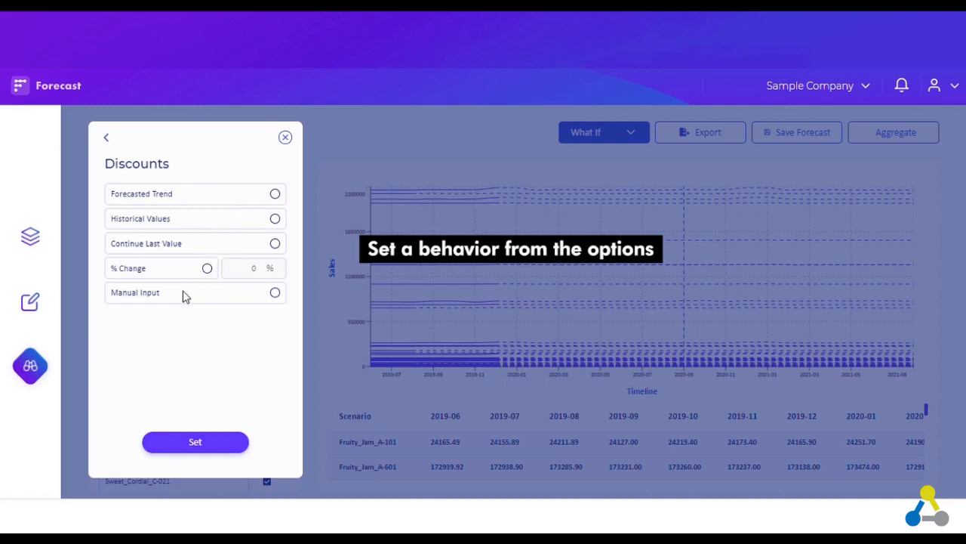
left_click(275, 293)
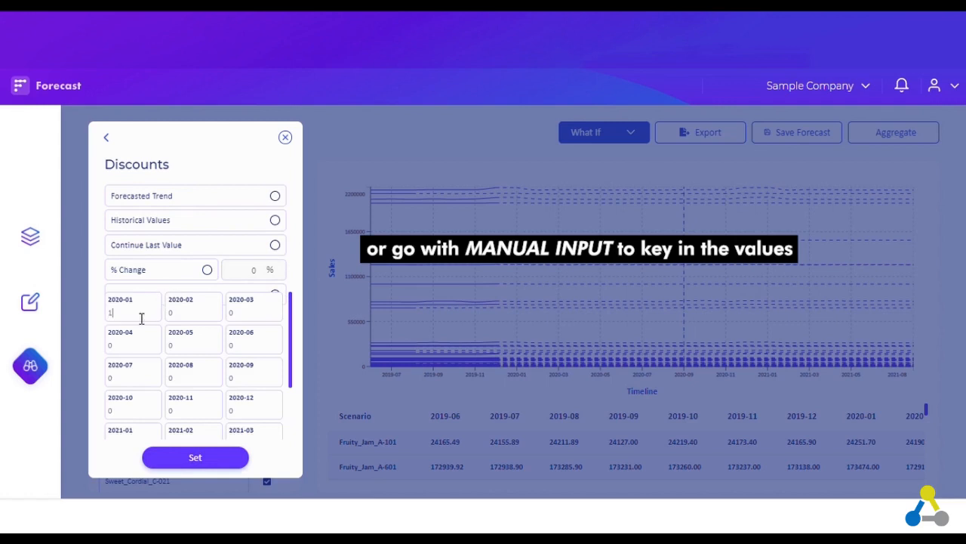
type("10")
key("Tab")
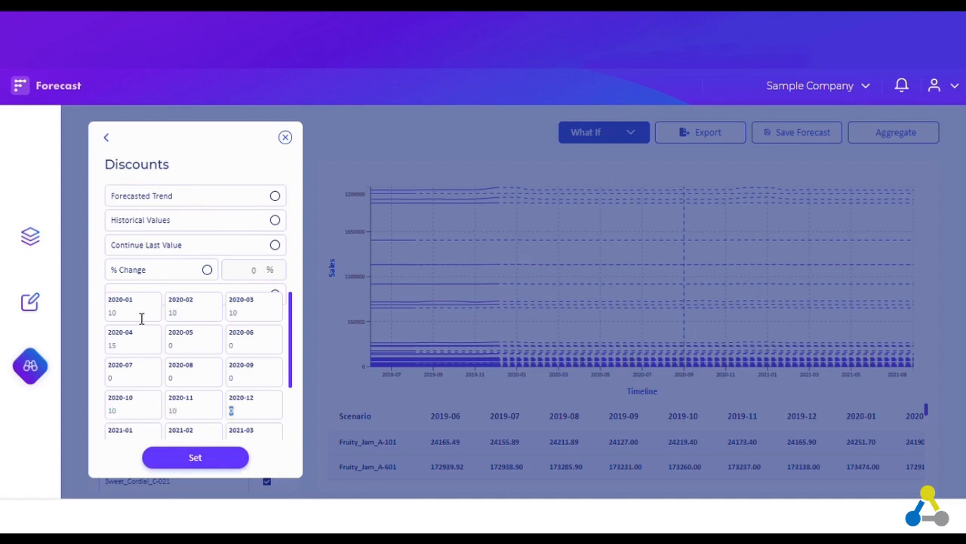
key("Tab")
key("Tab")
key("Tab")
key("Tab")
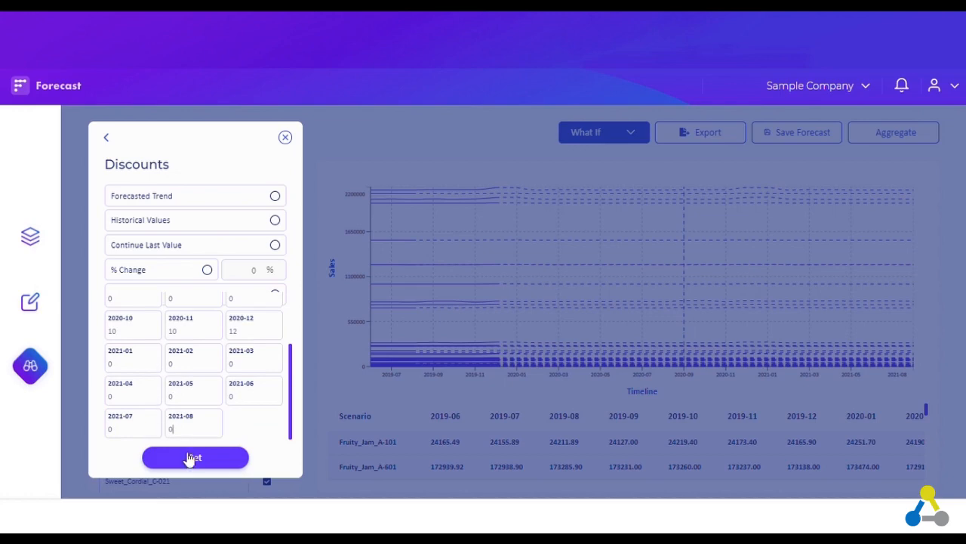
left_click(191, 459)
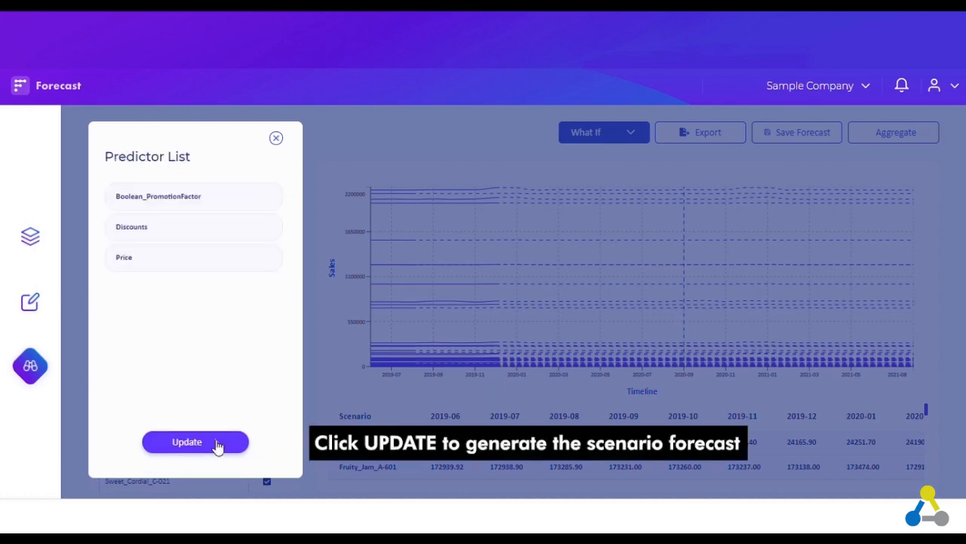
Step: Generate the scenario forecast with the new discounts and compare its monthly values with the baseline
left_click(216, 444)
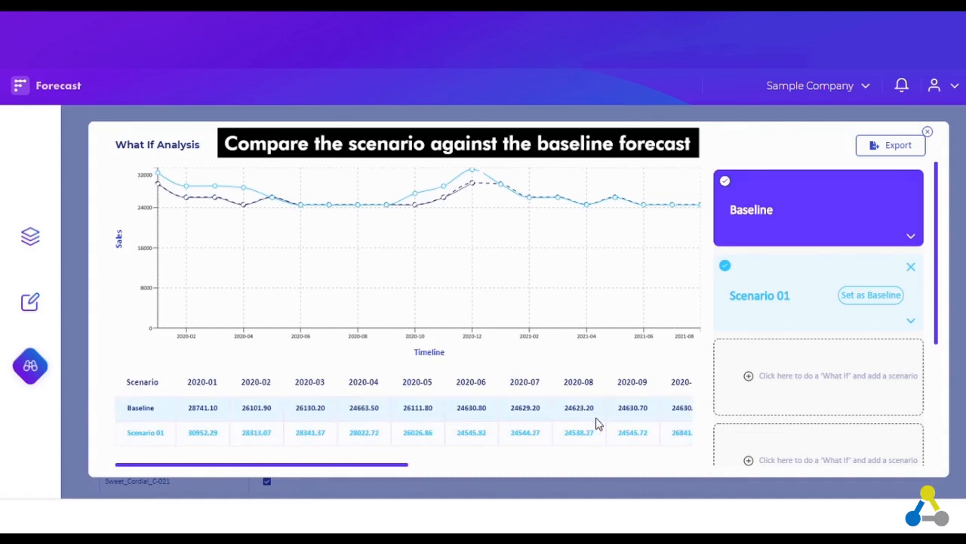
scroll(597, 424, "right", 5)
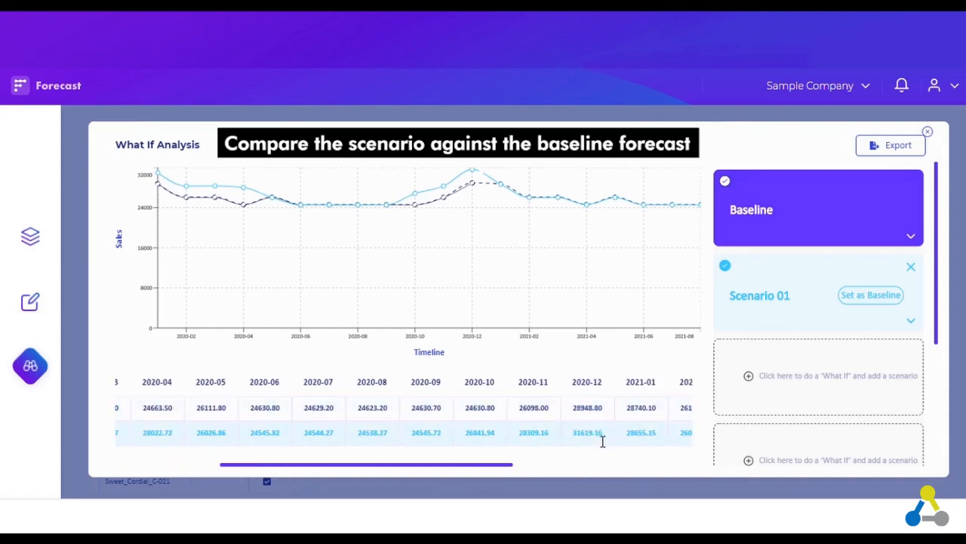
scroll(602, 424, "right", 5)
scroll(602, 425, "left", 6)
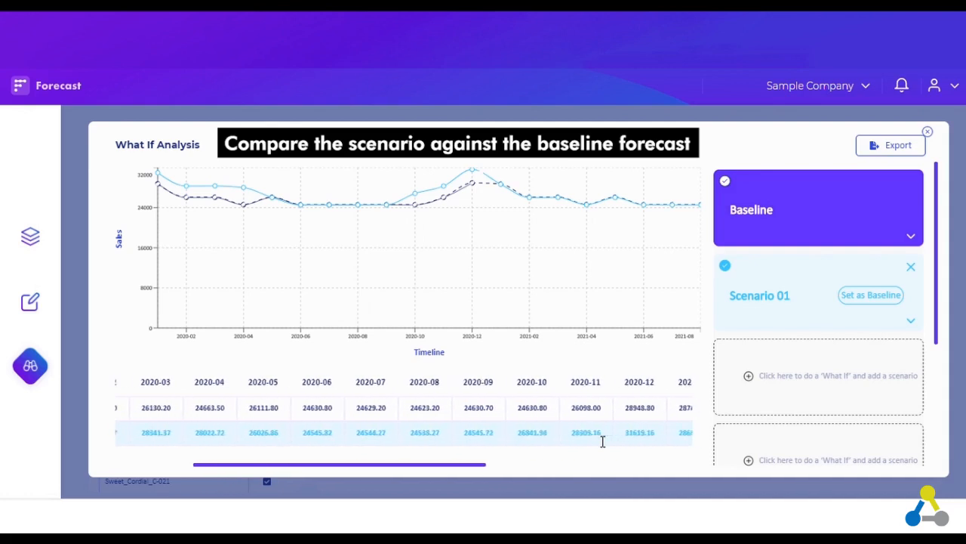
scroll(602, 441, "left", 2)
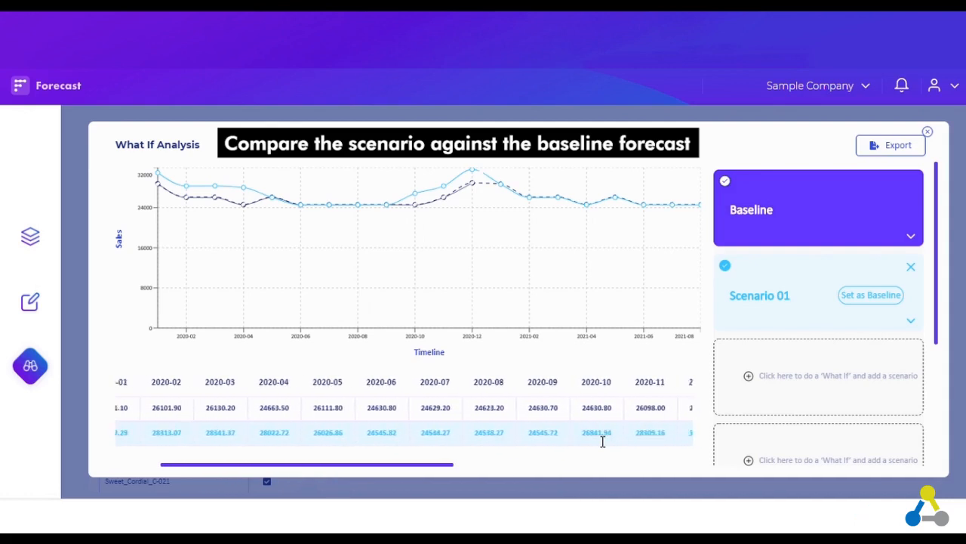
Step: Inspect the predictor values used in Baseline and in Scenario 01
left_click(911, 237)
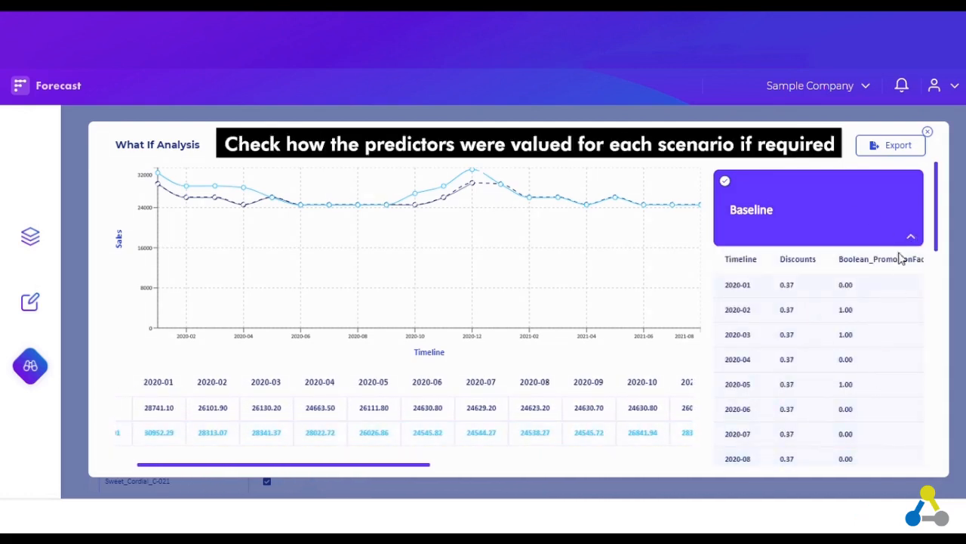
left_click(912, 237)
left_click(909, 326)
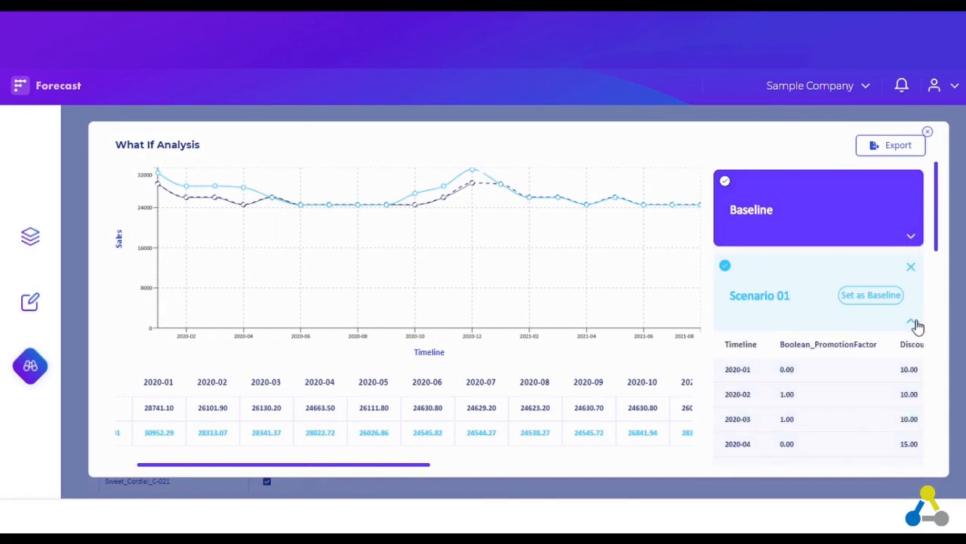
Step: Collapse Scenario 01's predictor values, toggle its curve off and back on in the chart, and check the predictors available for another scenario
left_click(914, 324)
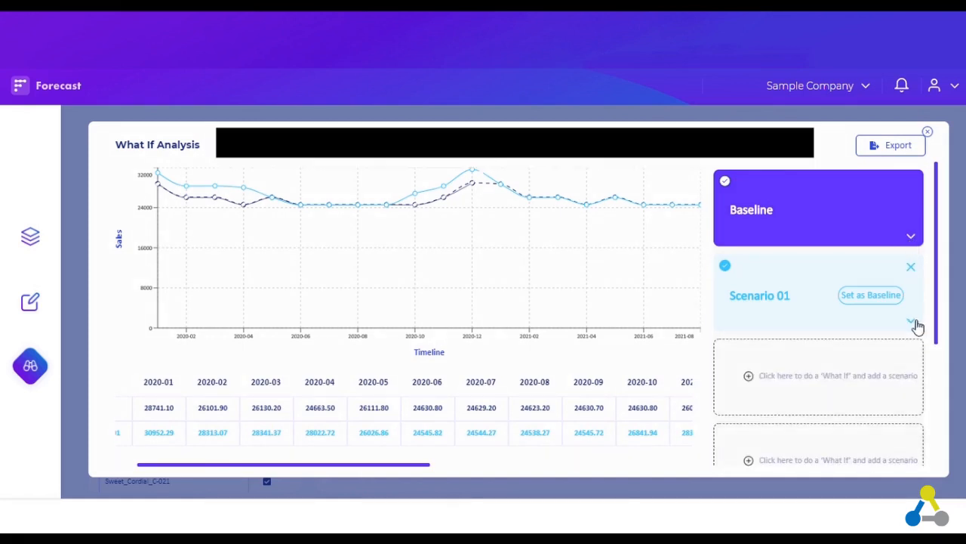
left_click(728, 268)
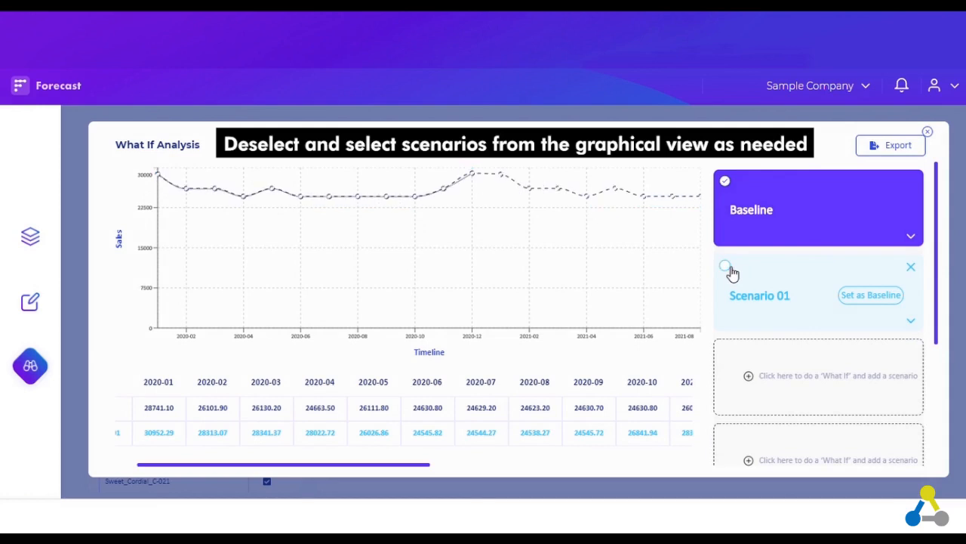
left_click(727, 268)
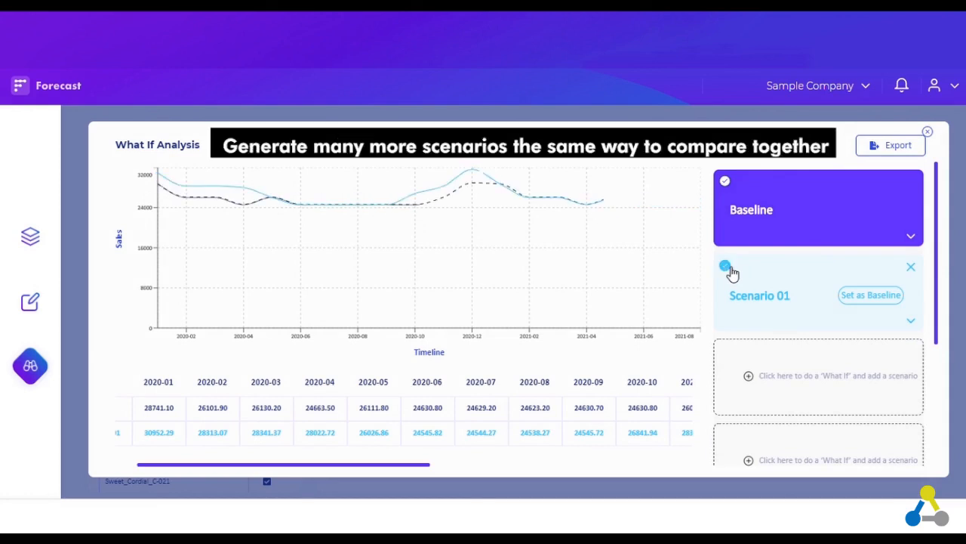
left_click(793, 380)
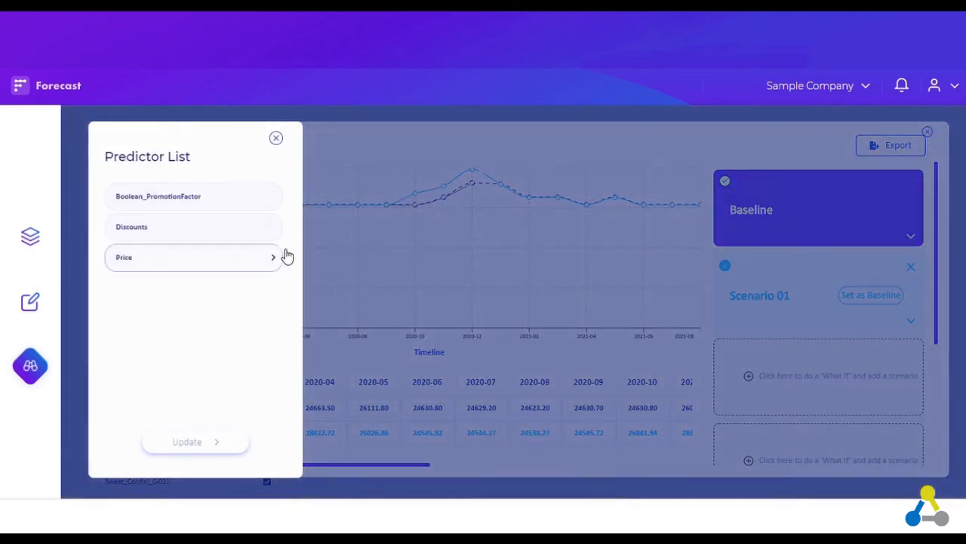
left_click(279, 139)
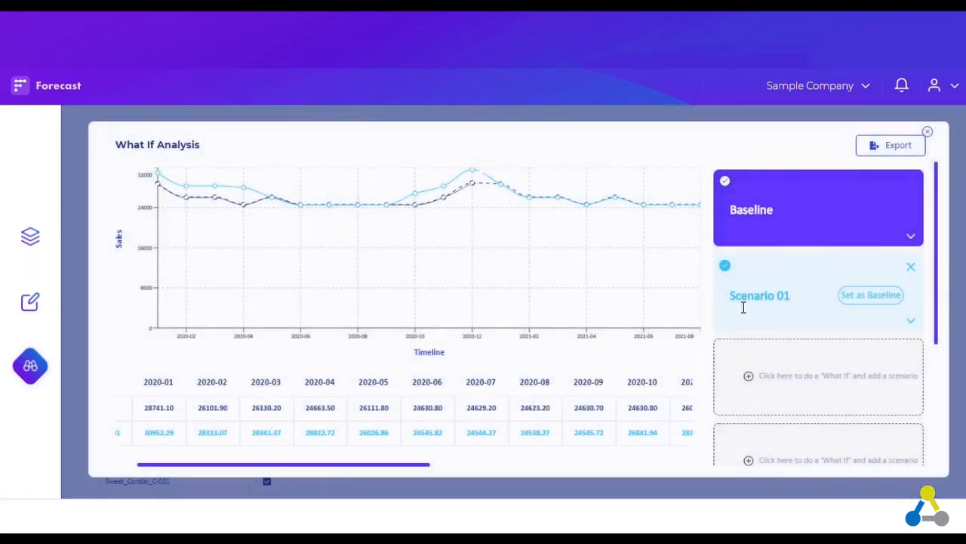
Step: Set Scenario 01 as the new baseline, export the What If results and close the analysis
left_click(872, 296)
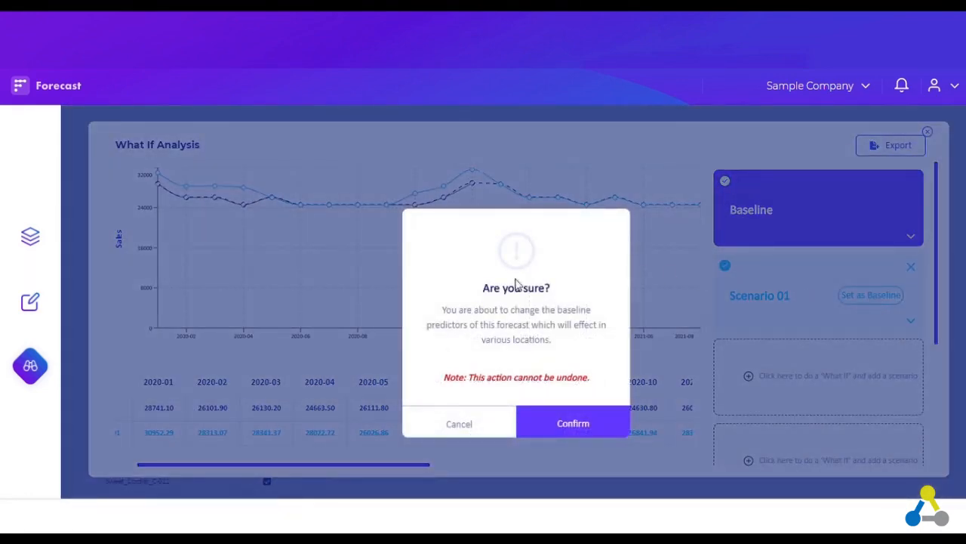
left_click(553, 435)
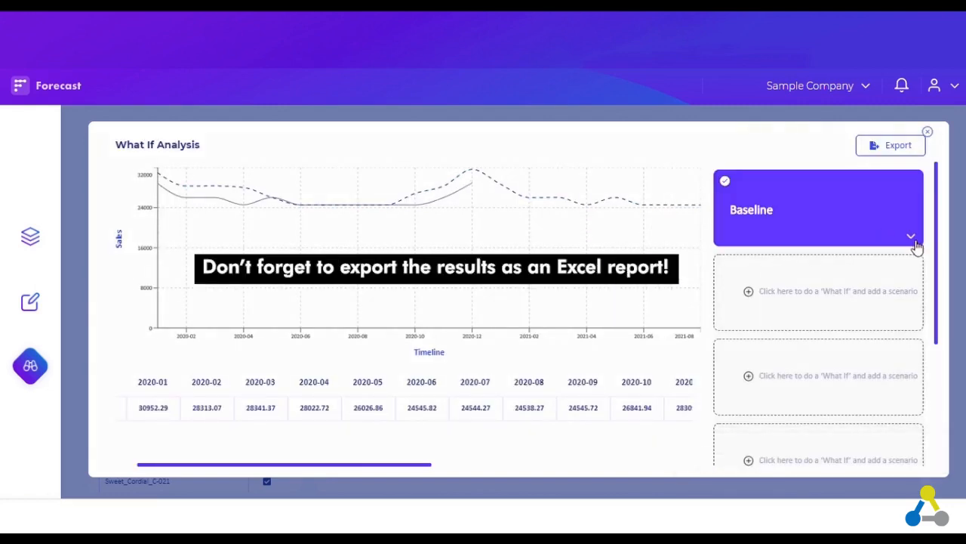
left_click(904, 151)
left_click(930, 132)
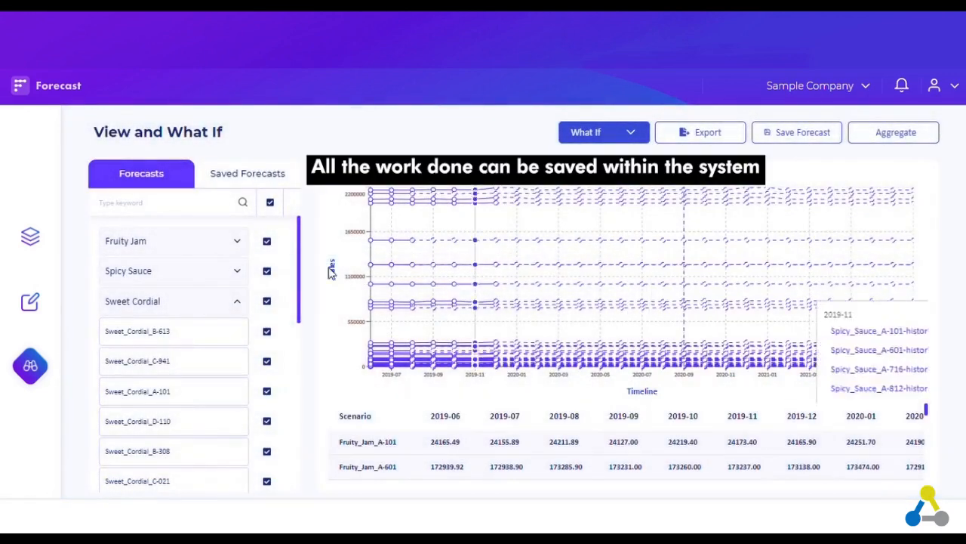
Step: Save the current forecast plan under the name My Products Forecast
left_click(816, 140)
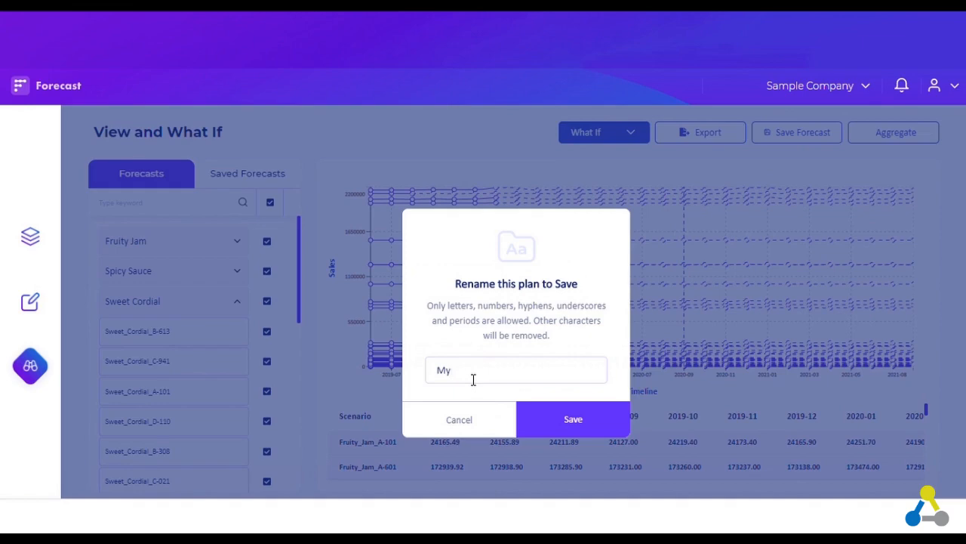
type("My Products Forecast")
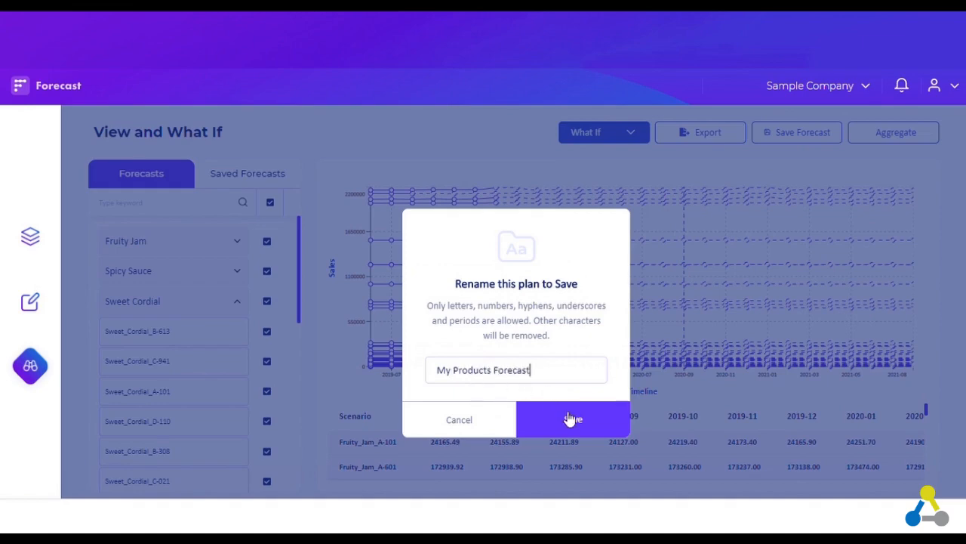
left_click(572, 419)
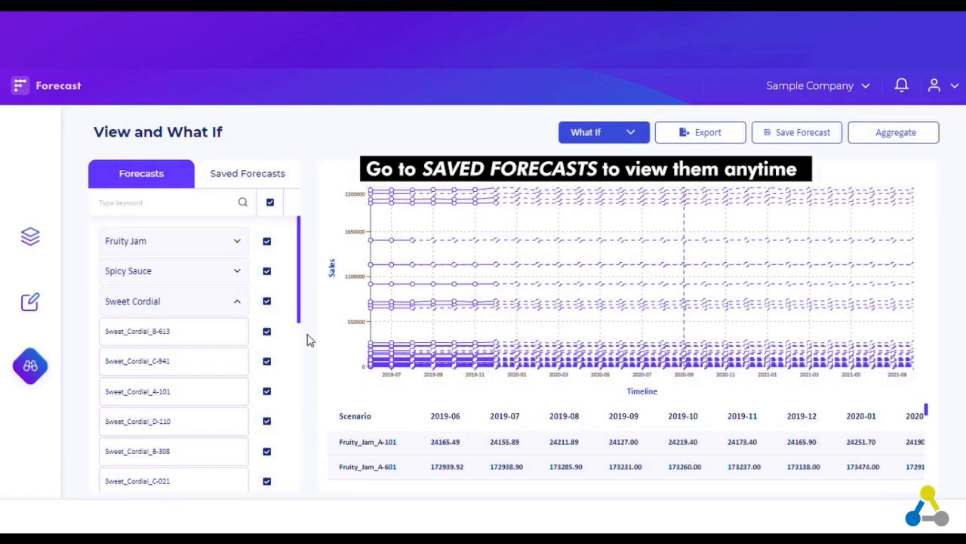
Step: Open My Products Forecast from the saved forecasts and look through its chart and monthly values
left_click(274, 181)
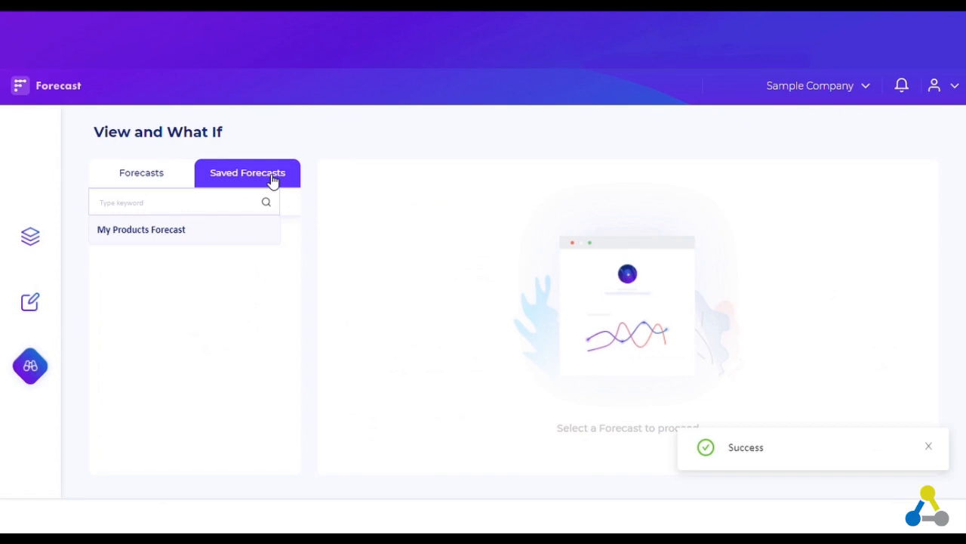
mouse_move(192, 240)
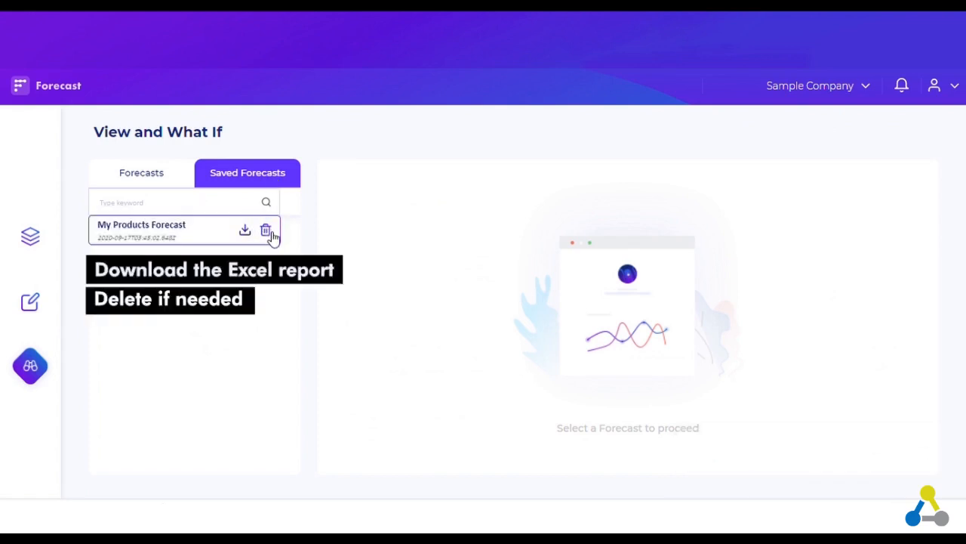
left_click(182, 233)
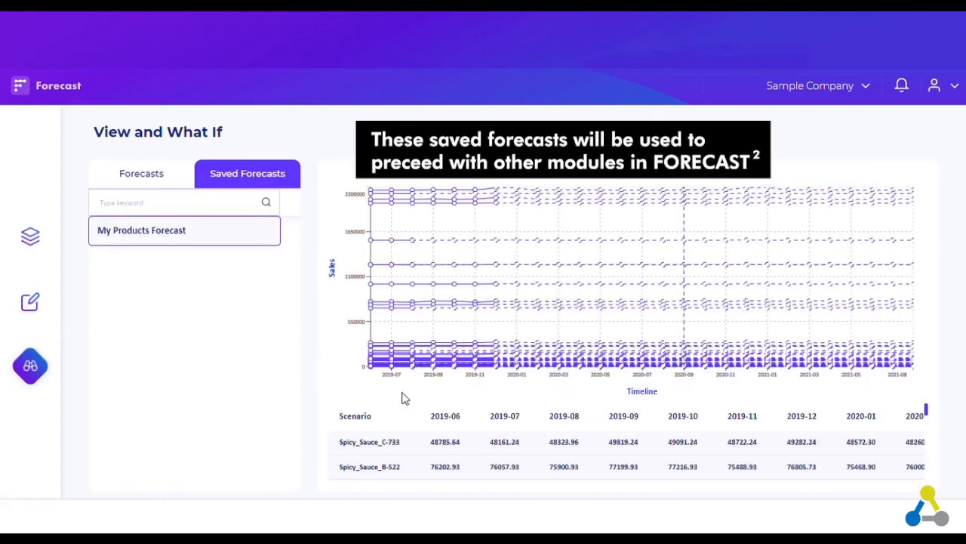
scroll(400, 478, "down", 3)
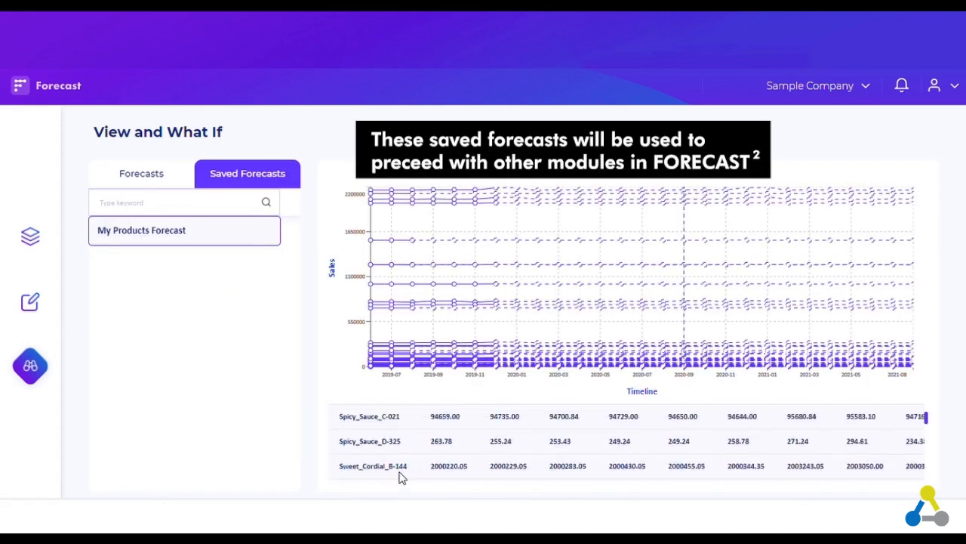
scroll(399, 478, "up", 3)
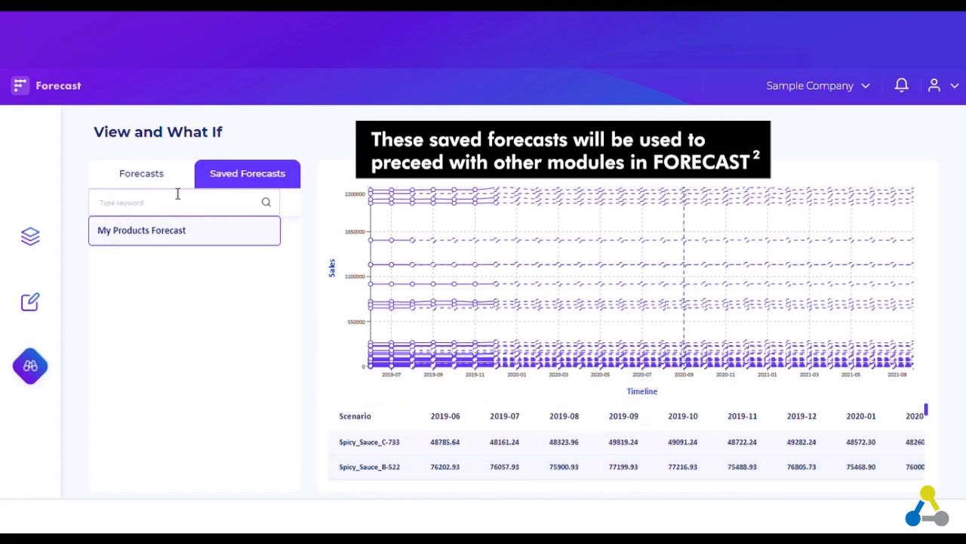
Step: Return to the working forecasts and leave the Forecast module for the module selection page
left_click(149, 179)
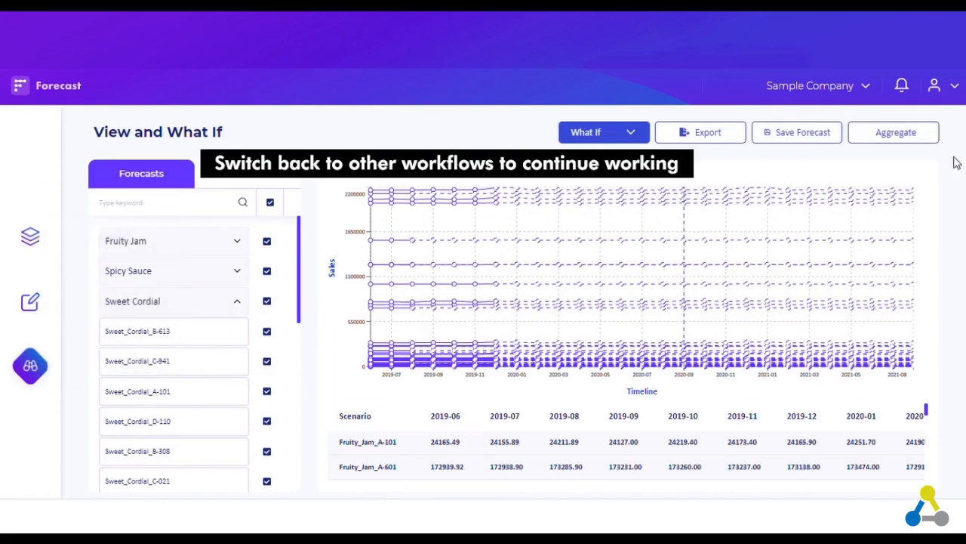
left_click(956, 88)
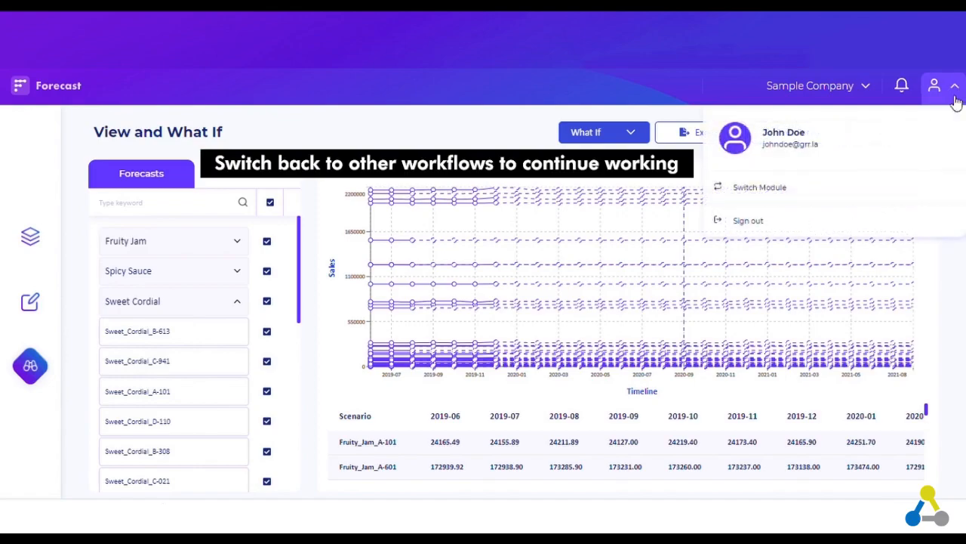
left_click(934, 188)
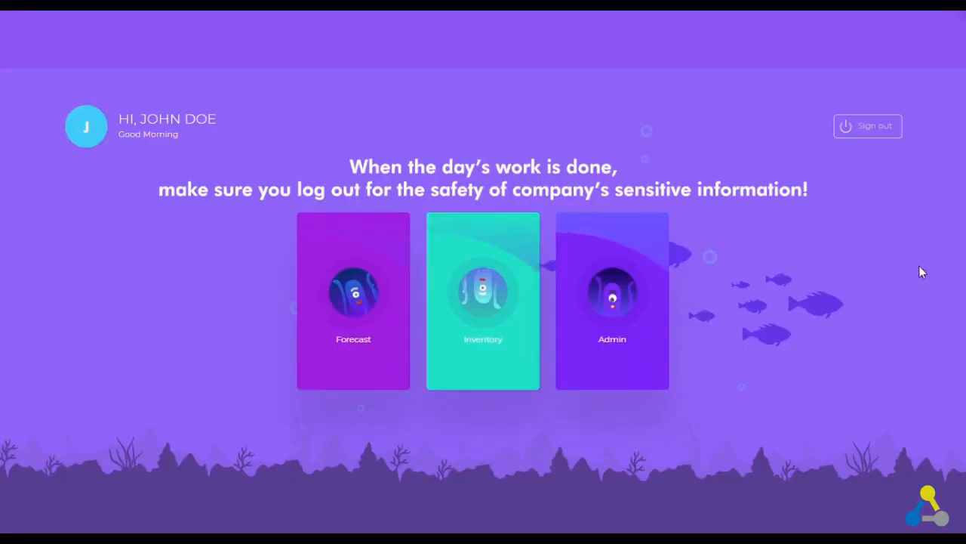